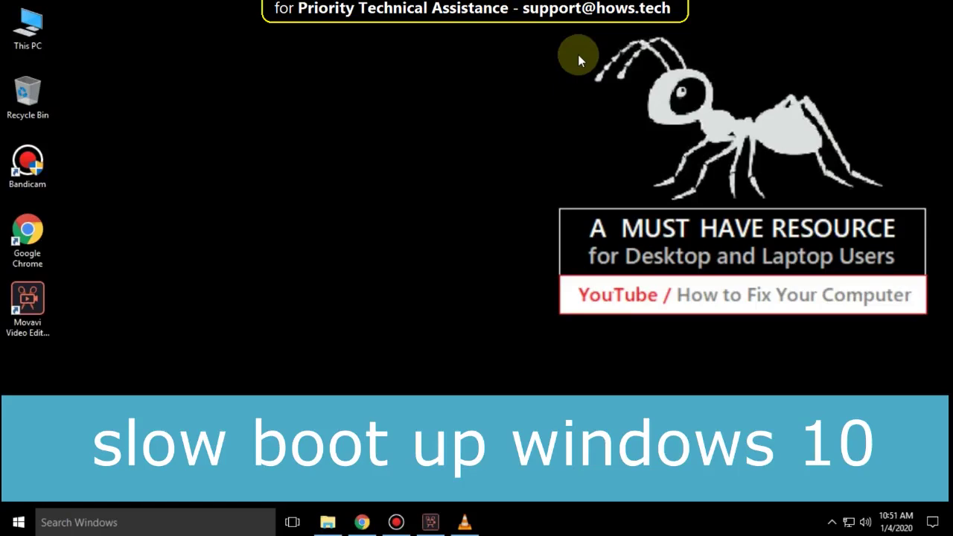
Step: Open Settings to System > Power & sleep (screen off after 15 minutes, sleep Never)
click(16, 524)
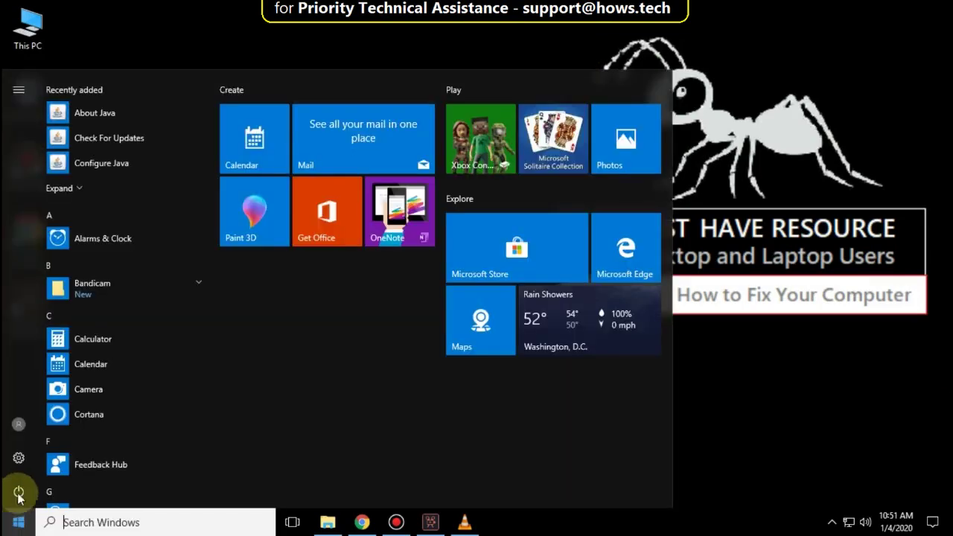
click(19, 459)
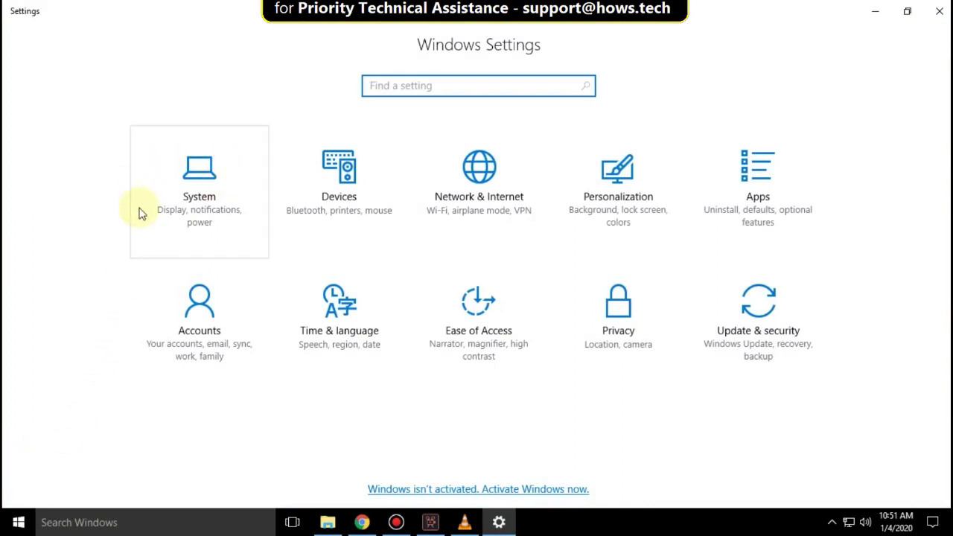
click(202, 221)
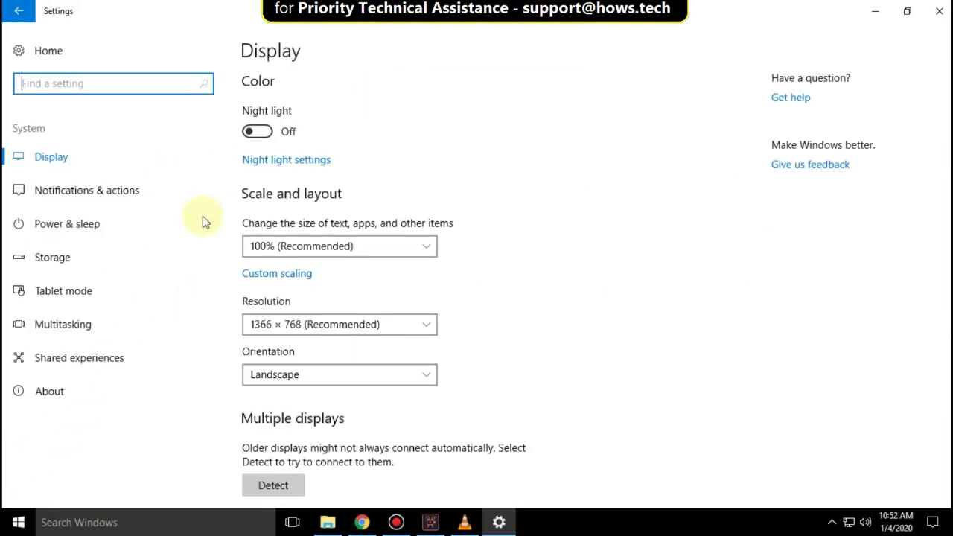
click(96, 227)
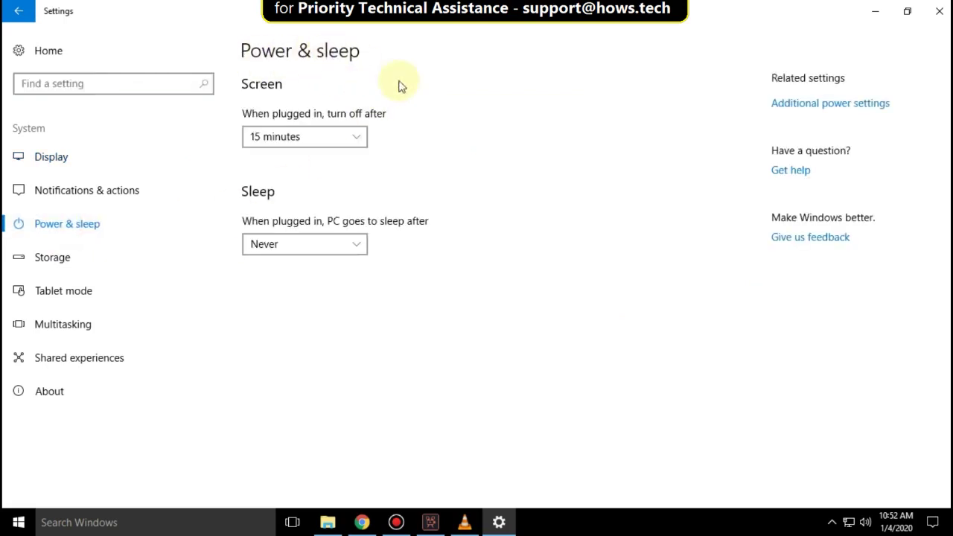
Step: Uncheck Hibernate and Turn on fast startup in Control Panel's power-button shutdown settings
click(819, 108)
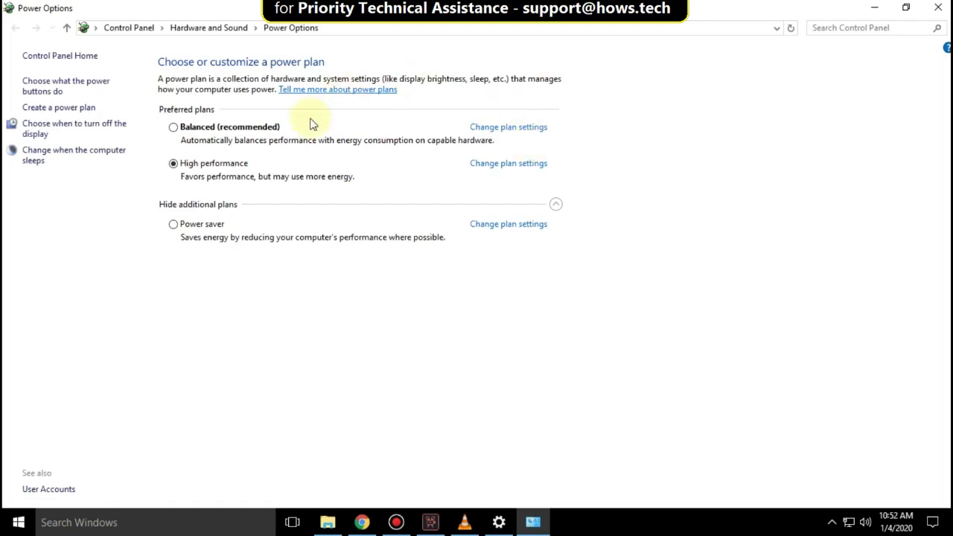
click(85, 87)
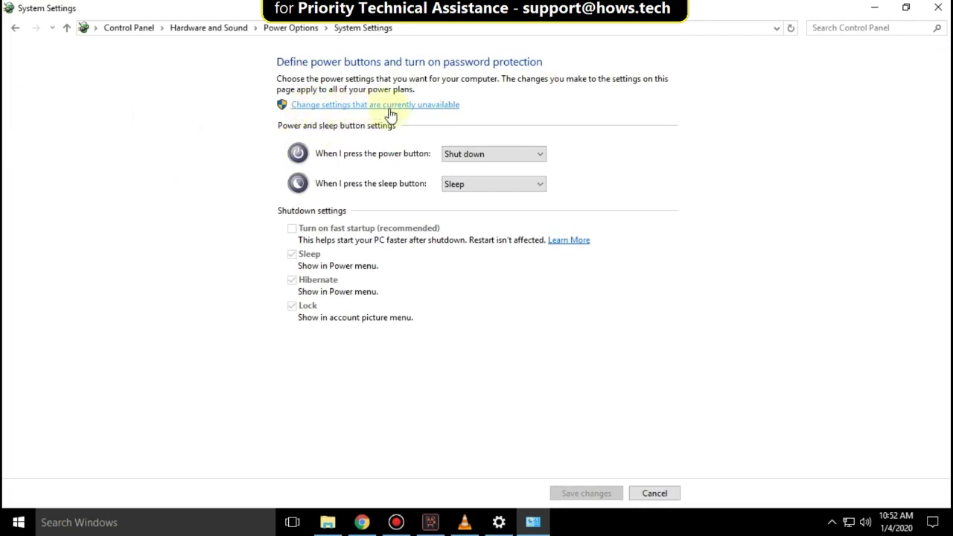
click(448, 106)
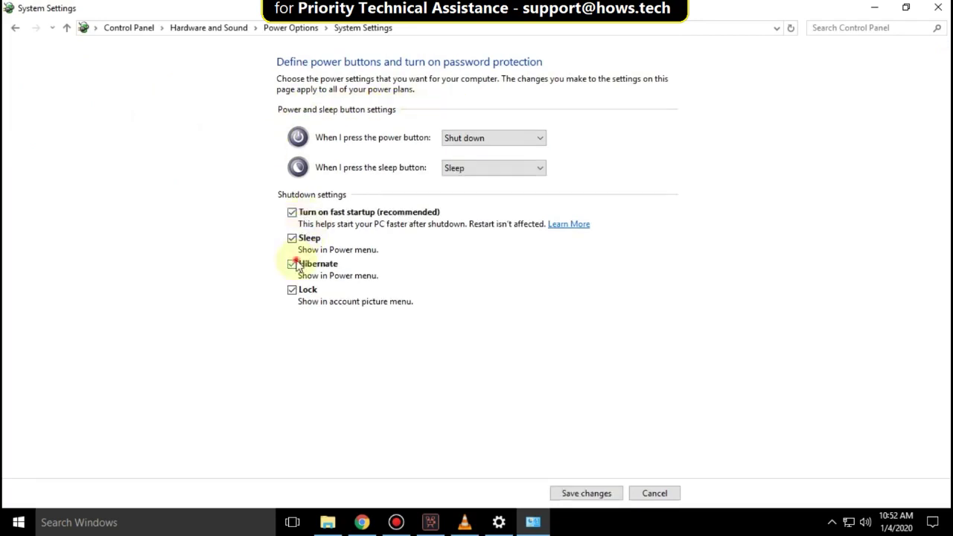
click(292, 264)
click(292, 212)
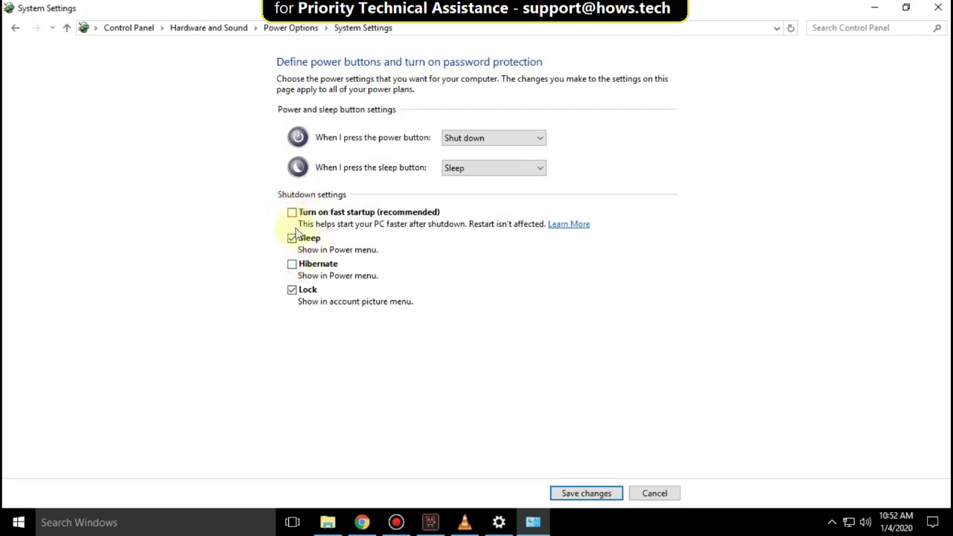
click(906, 7)
drag(704, 45, 717, 38)
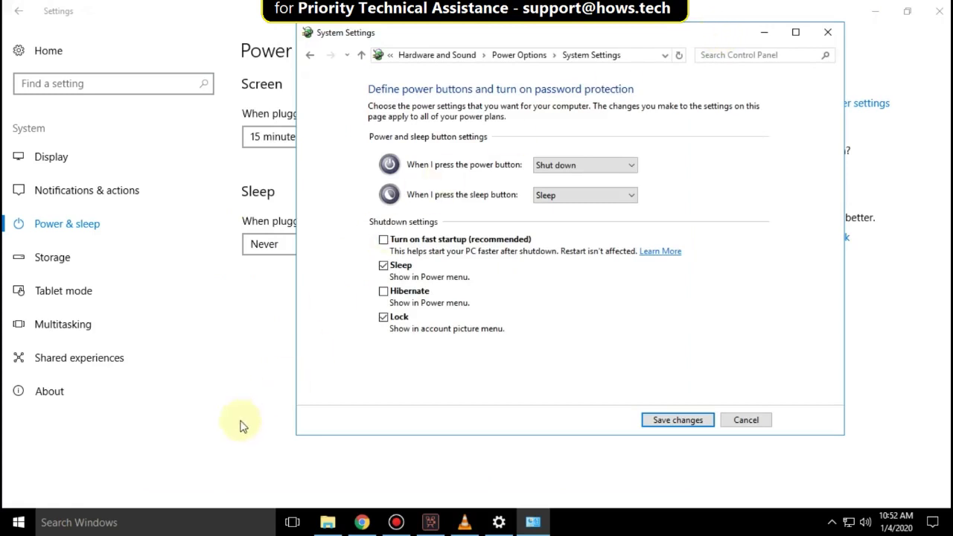
Step: In an administrator PowerShell, run 'powercfg/hibernet ON', then close PowerShell
click(153, 525)
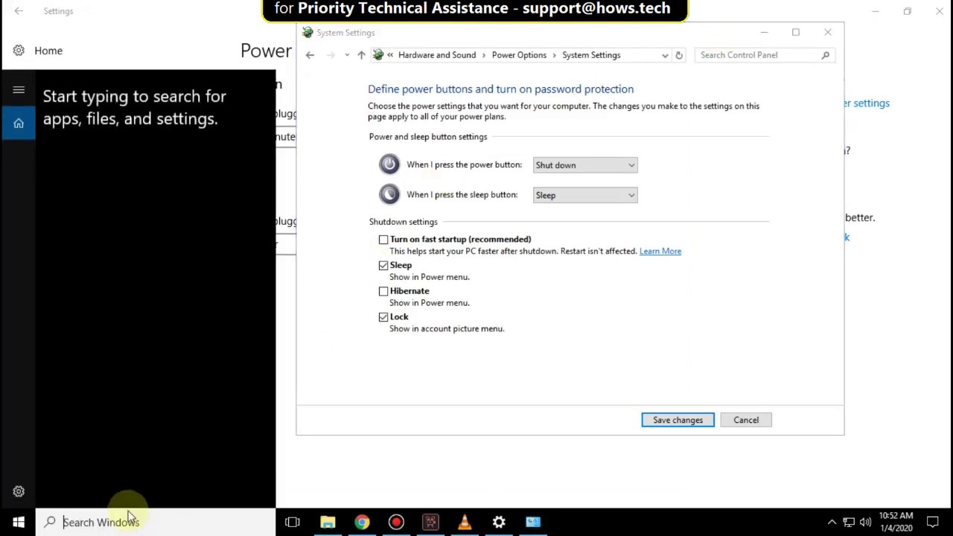
text(powershell)
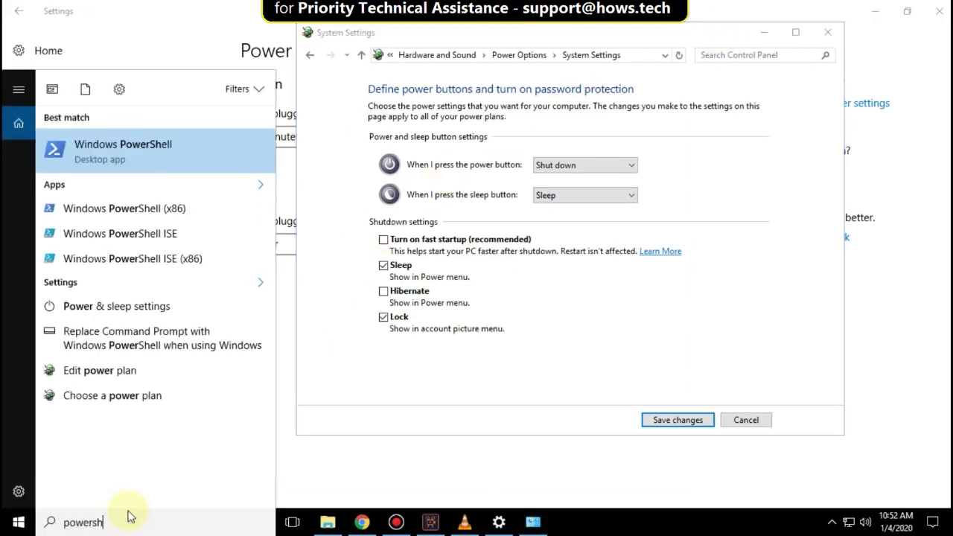
right_click(106, 161)
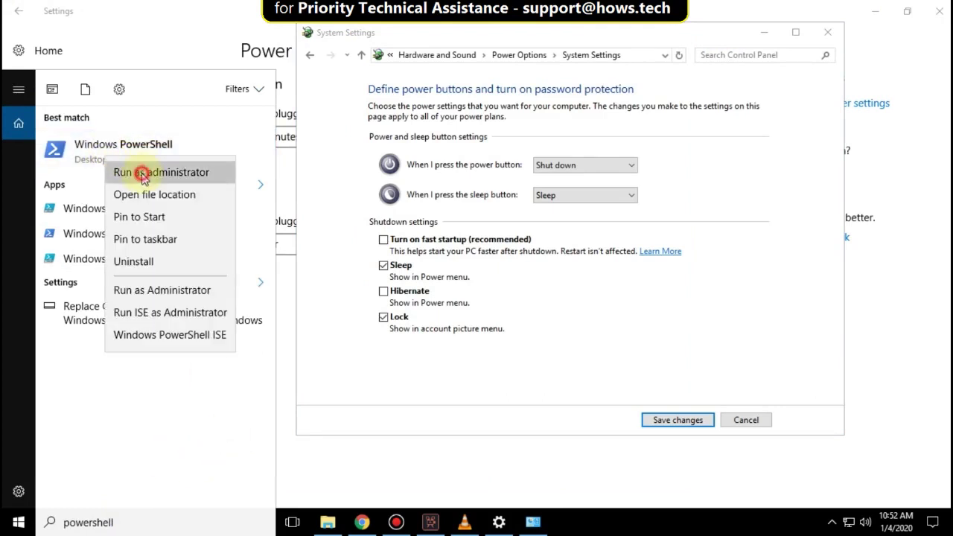
click(141, 172)
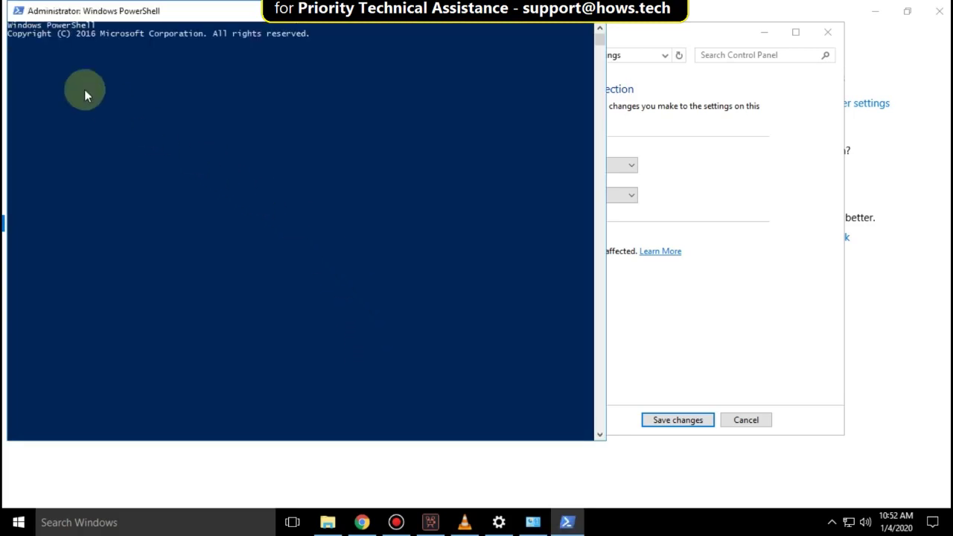
text(pow)
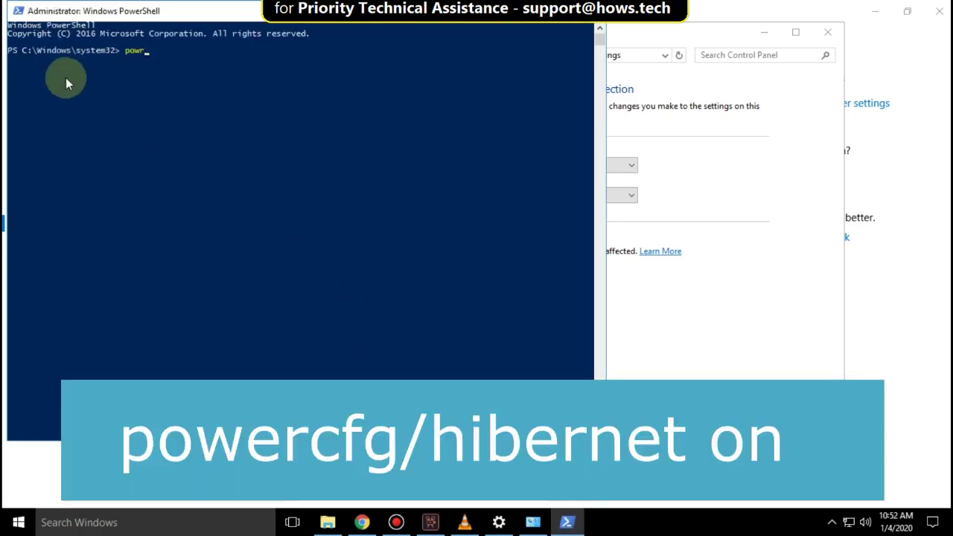
text(ercfg/)
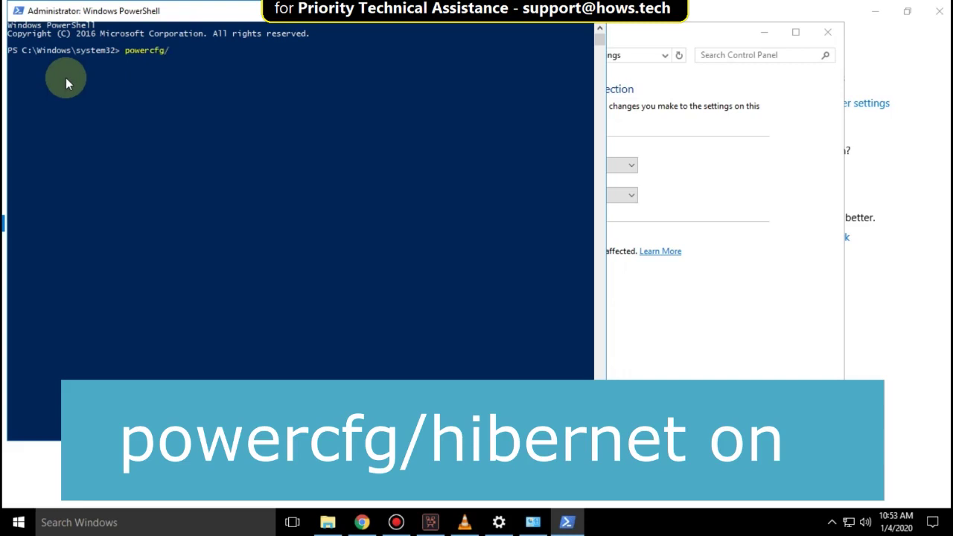
text(hibernet ON)
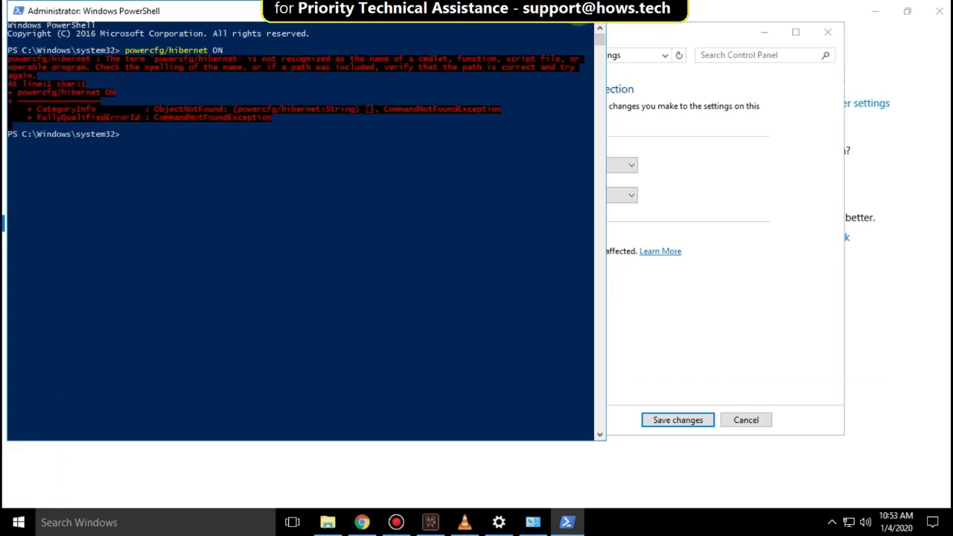
key(alt+F4)
Step: Save the shutdown setting changes and close the Control Panel windows
click(795, 32)
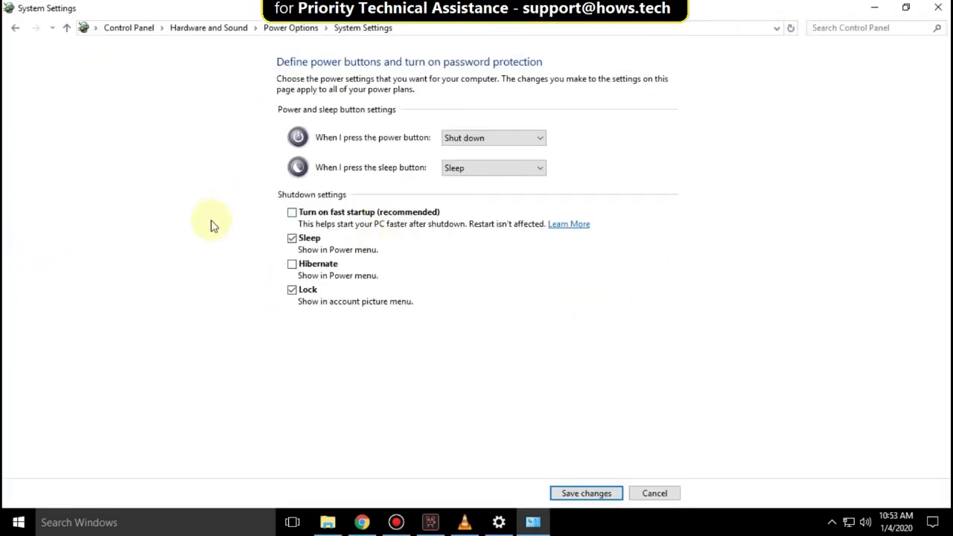
click(585, 494)
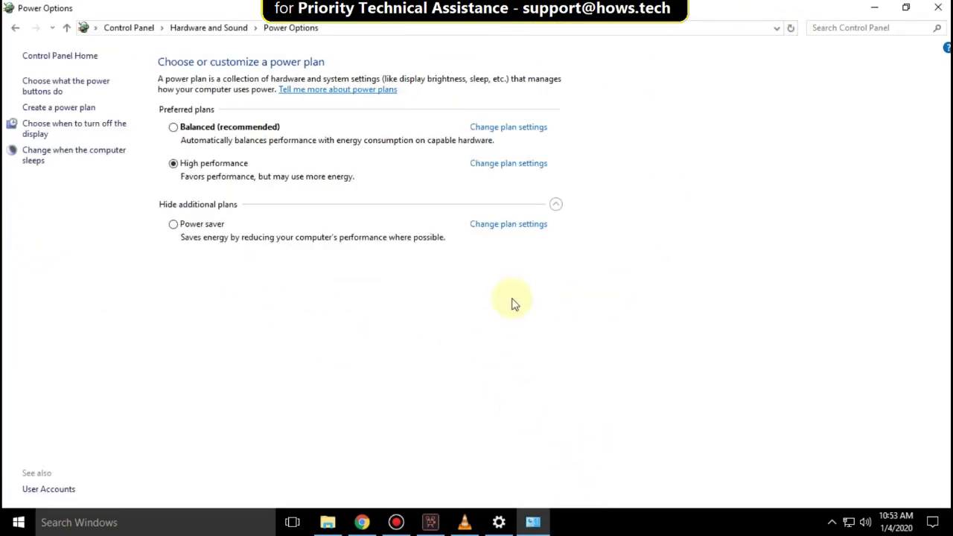
key(alt+F4)
key(alt+F4)
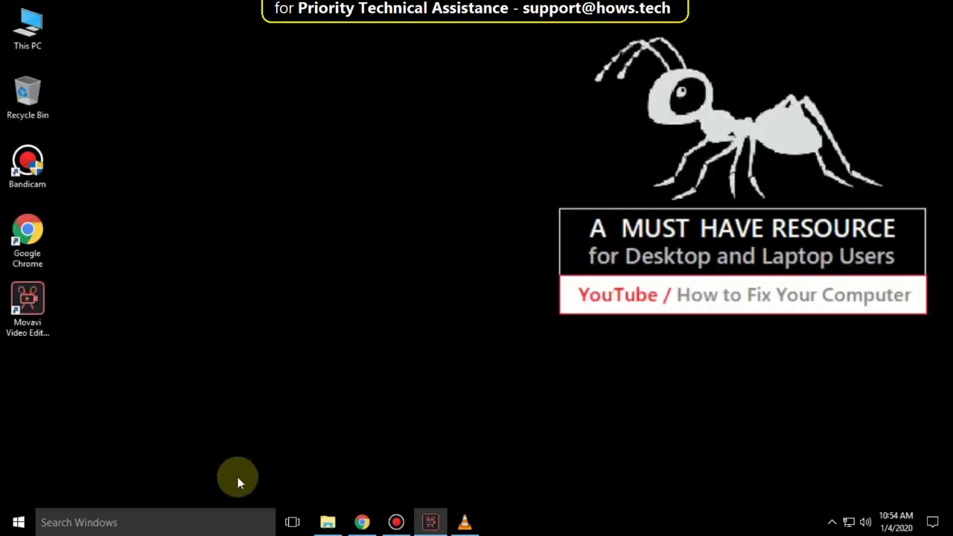
Step: Launch Task Manager with administrator rights
click(212, 521)
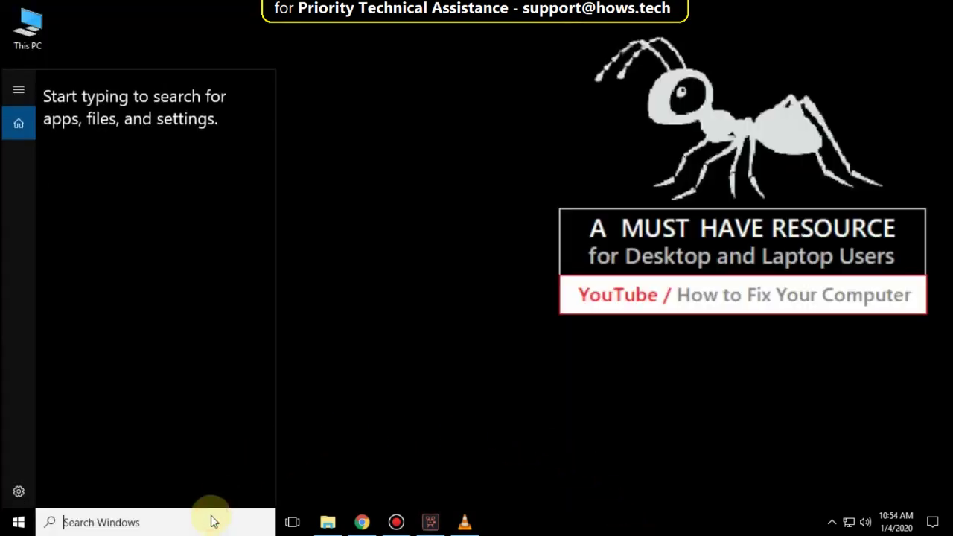
text(task man)
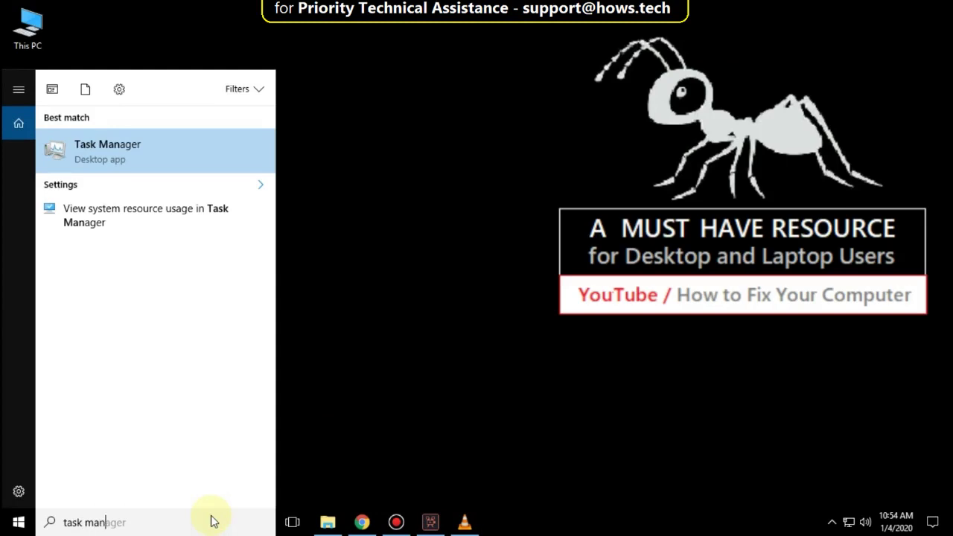
text(ager)
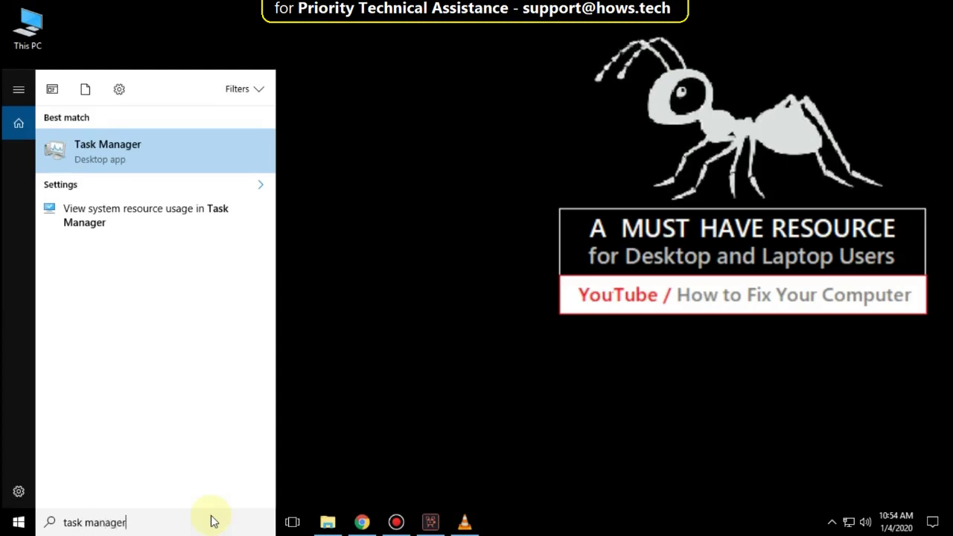
right_click(116, 155)
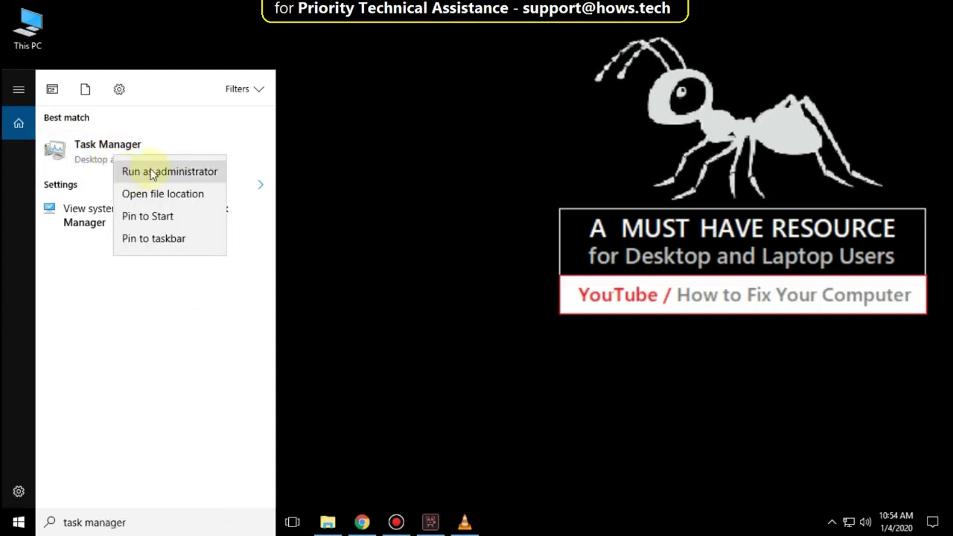
click(152, 172)
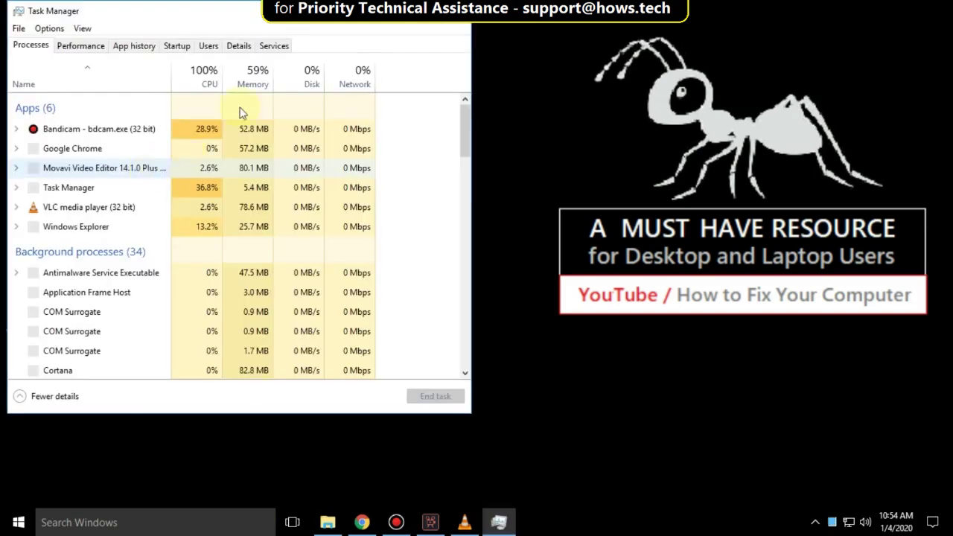
drag(243, 12, 312, 15)
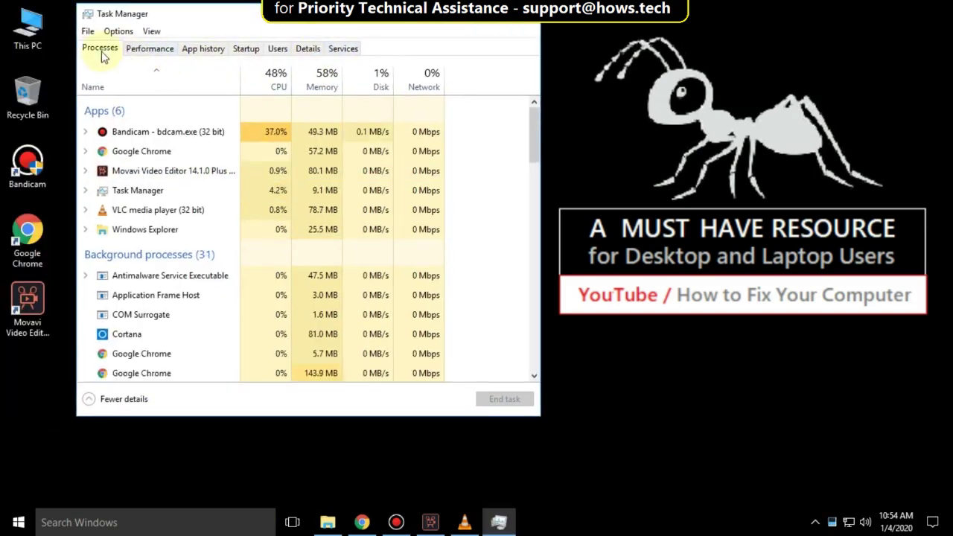
Step: Disable Java Update Scheduler and MySQL Notifier as startup items, then close Task Manager
click(246, 49)
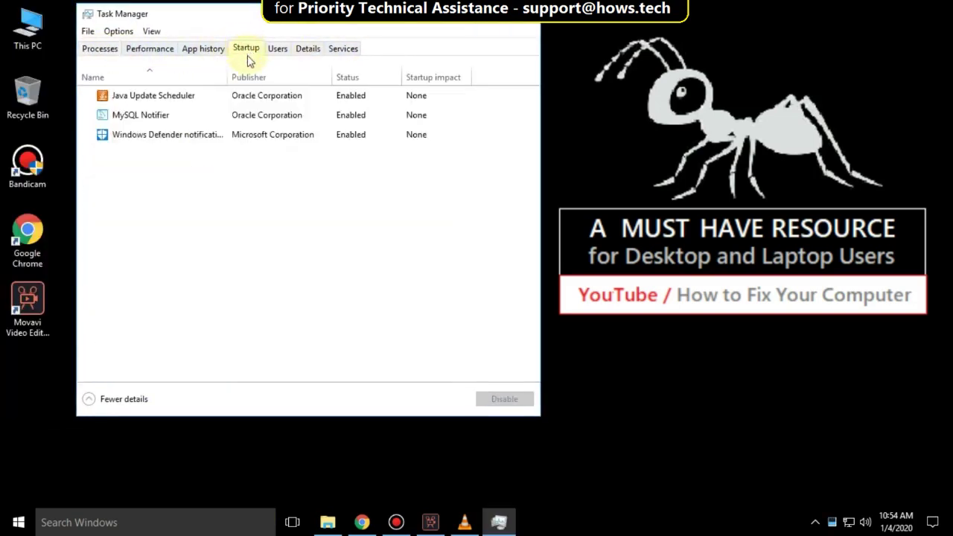
right_click(290, 99)
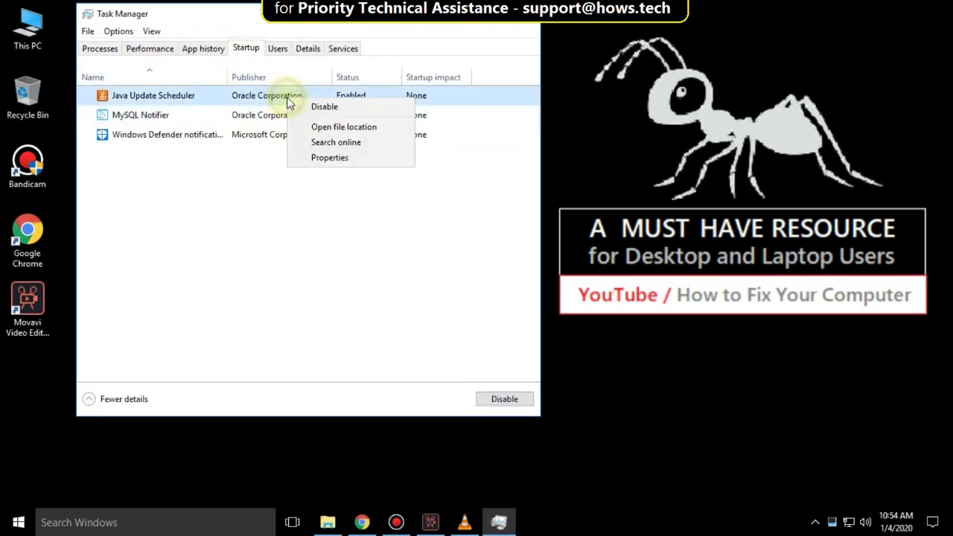
click(330, 108)
right_click(341, 117)
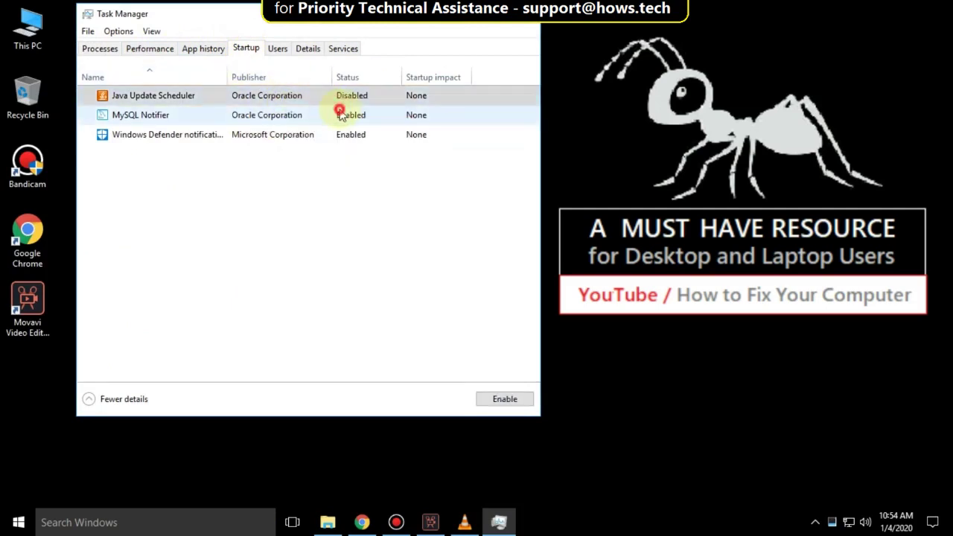
click(377, 121)
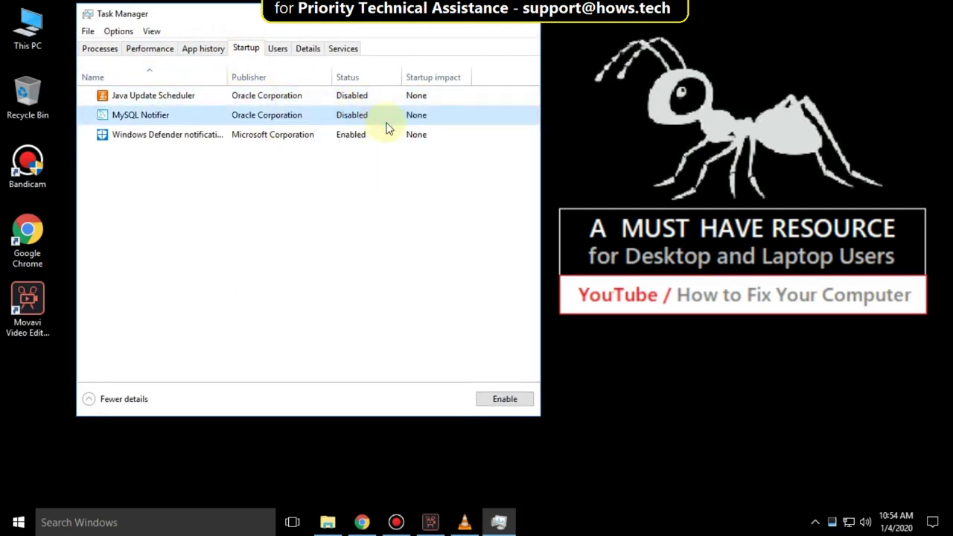
click(517, 24)
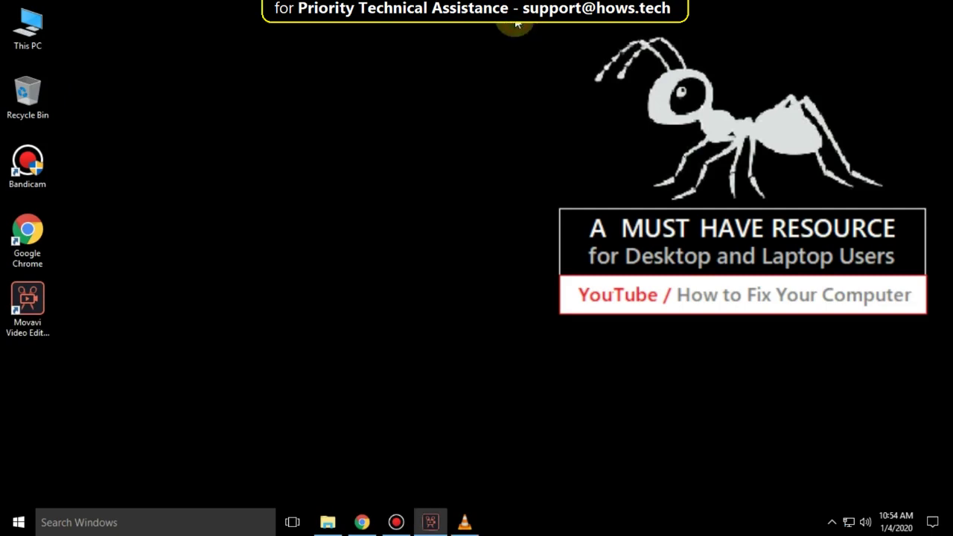
Step: Search Windows for 'performance'
click(166, 522)
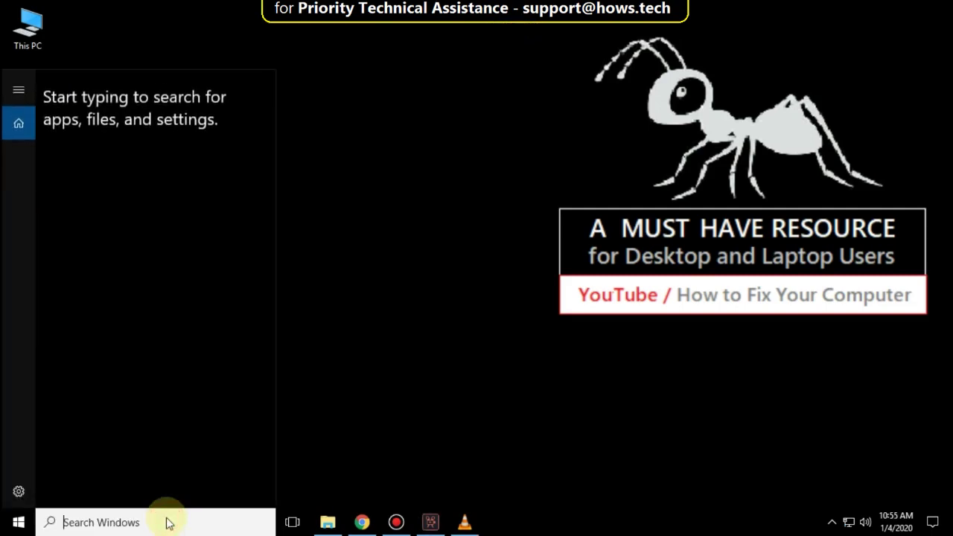
text(perfo)
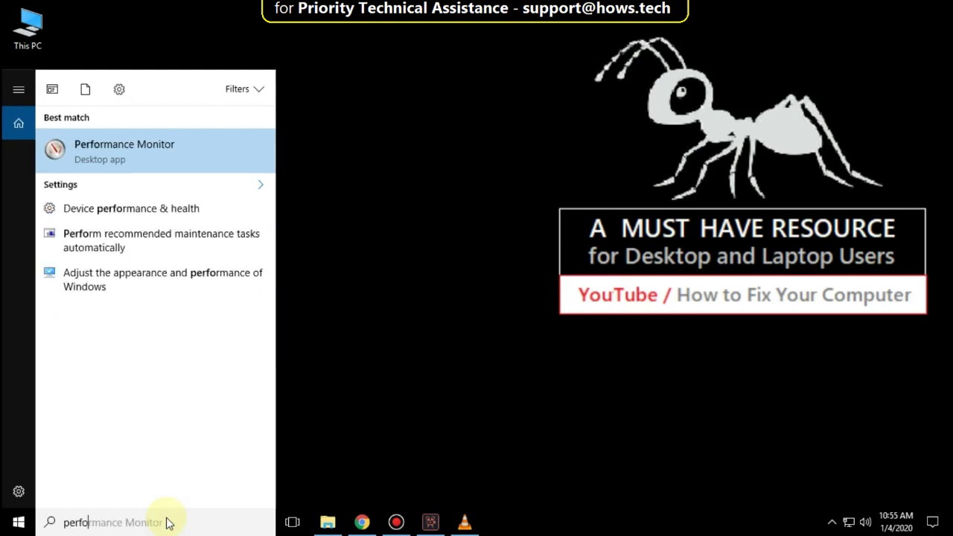
text(rmance)
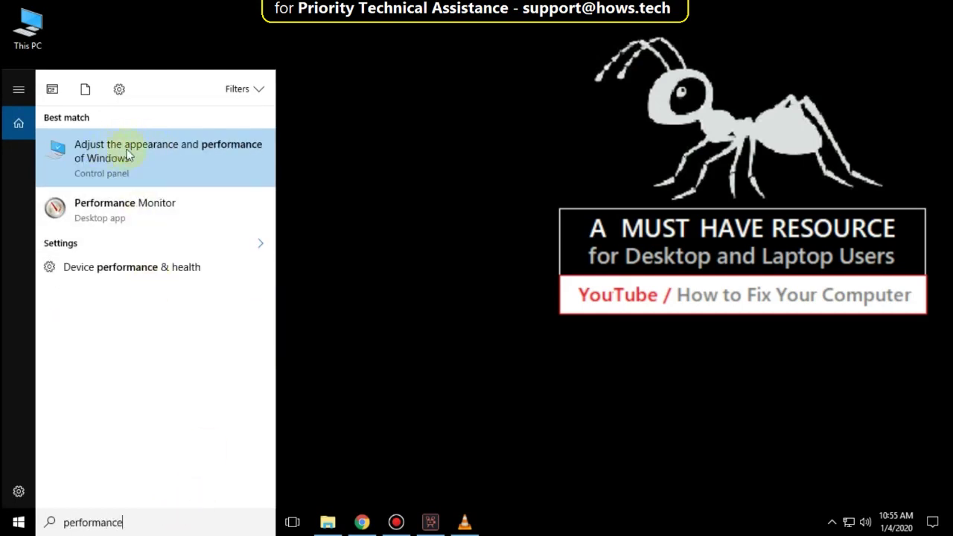
Step: Open Performance Options' Advanced tab, showing the 1344 MB total paging file
click(154, 152)
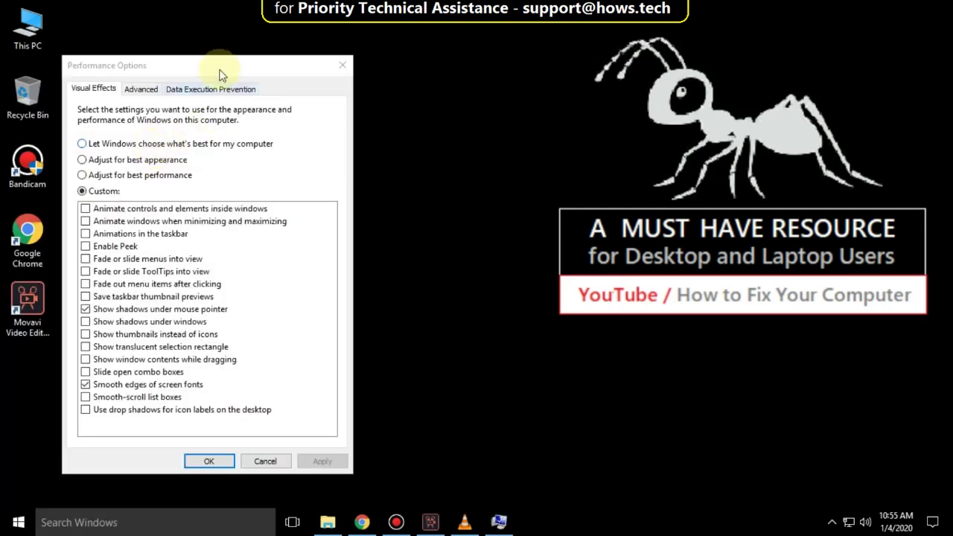
drag(221, 68, 413, 57)
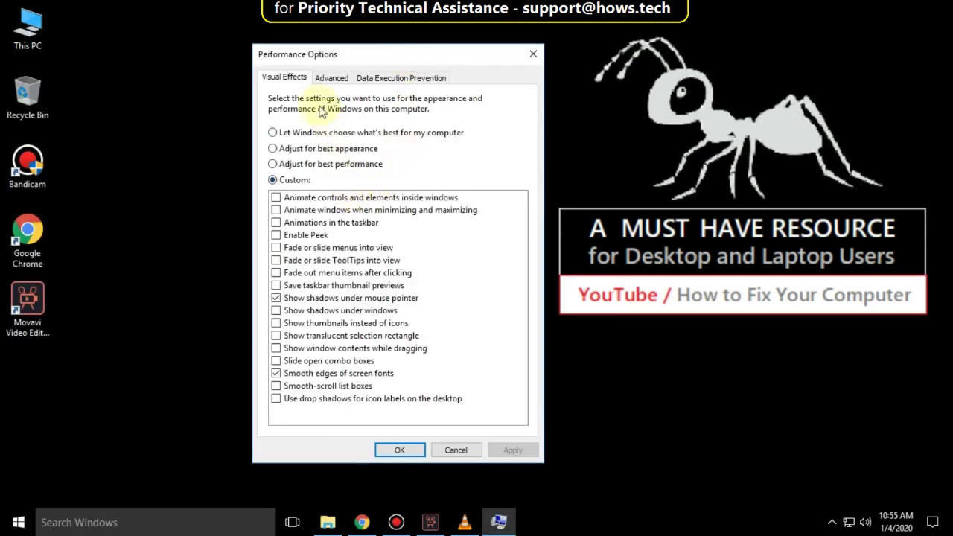
click(327, 81)
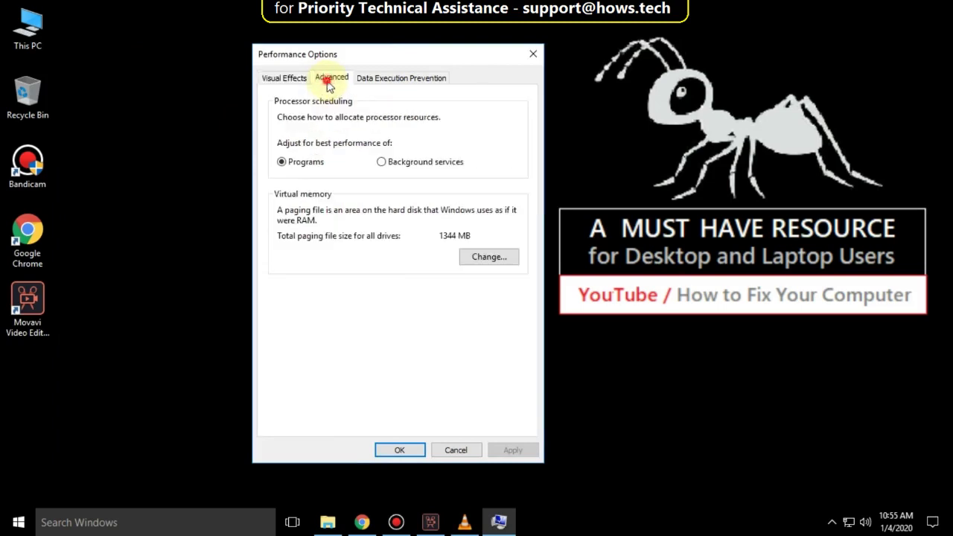
click(477, 262)
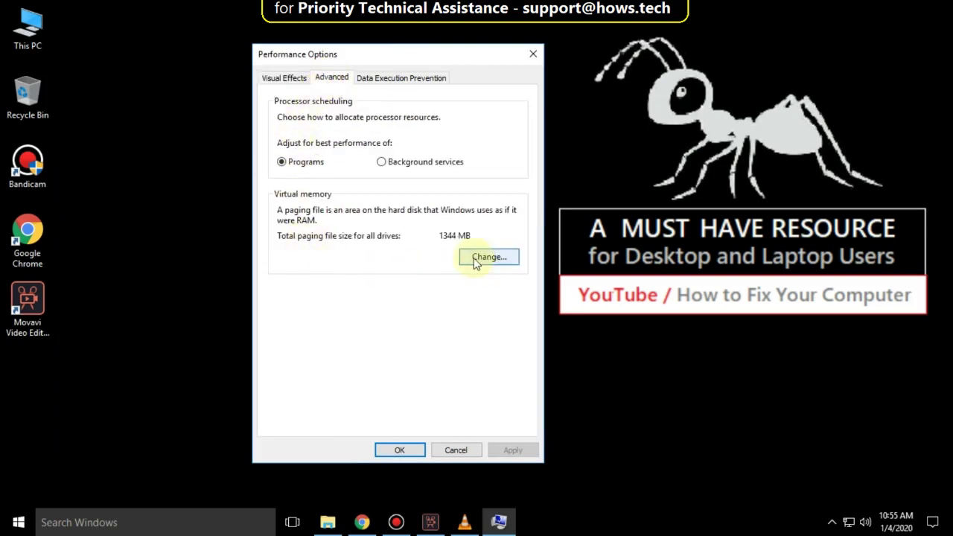
Step: Give drive C: a custom paging file of 3000 MB initial and 4968 MB maximum
click(487, 261)
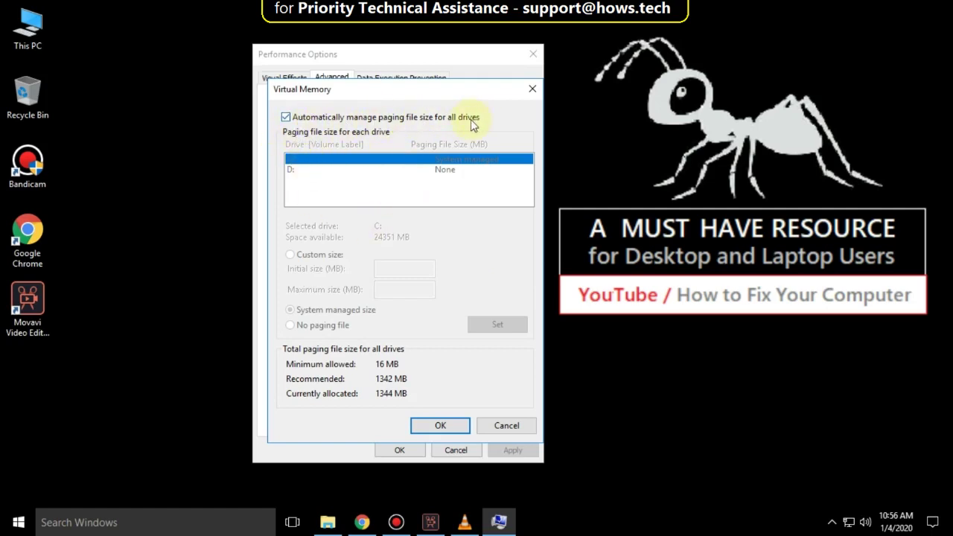
click(286, 118)
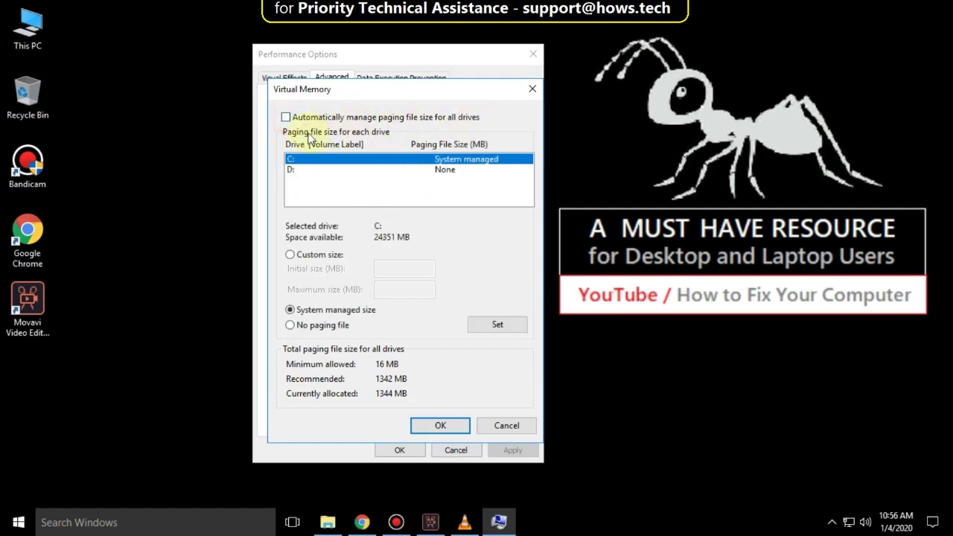
click(290, 255)
click(389, 271)
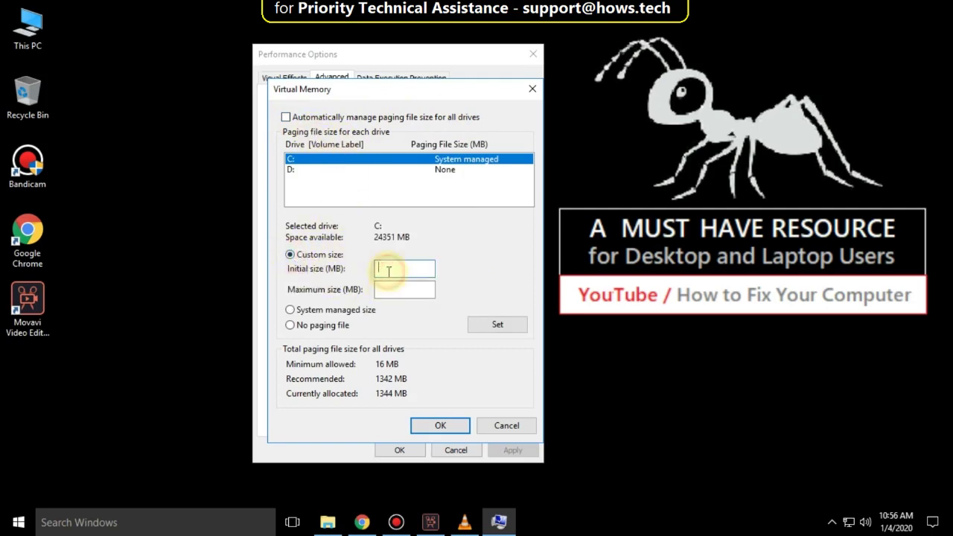
text(3000)
click(385, 291)
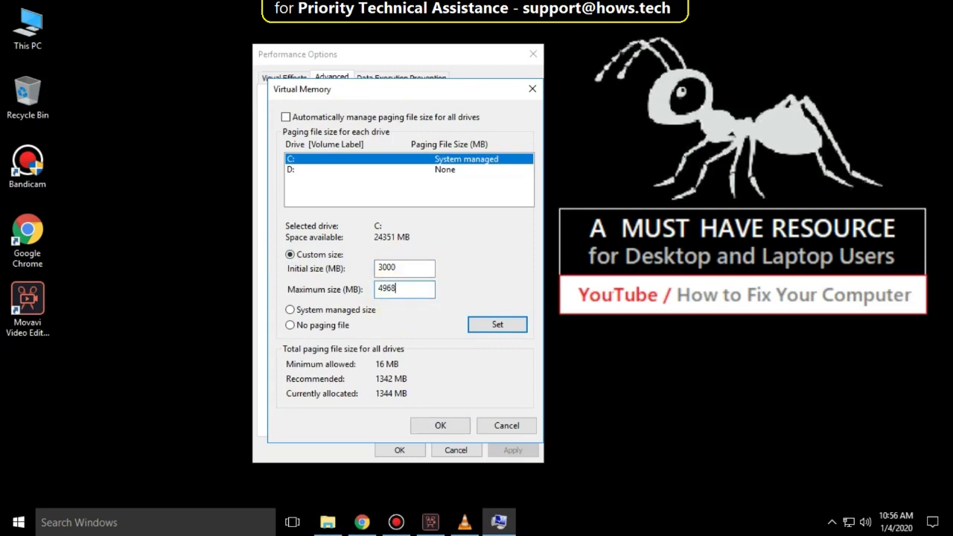
click(496, 326)
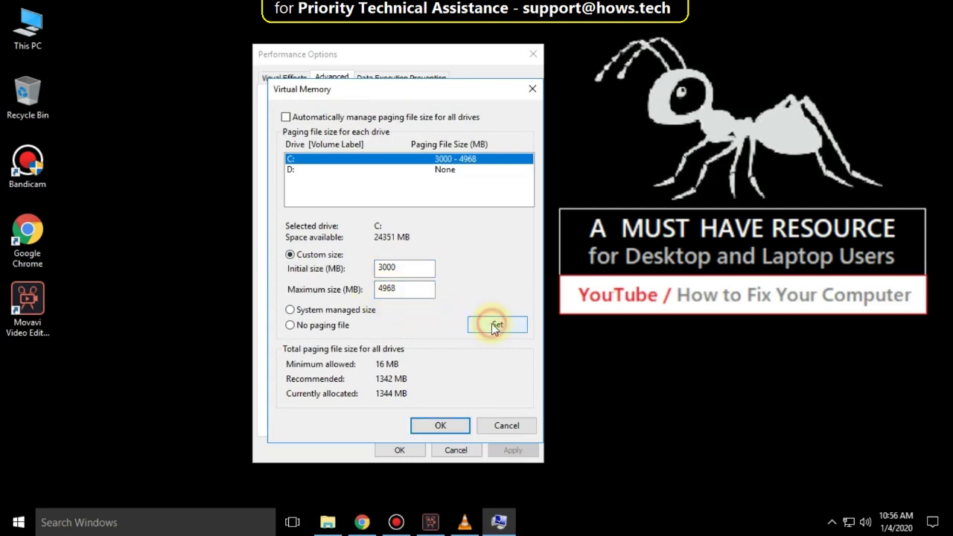
Step: Confirm the virtual memory changes, acknowledge the restart notice, and apply Performance Options
click(440, 428)
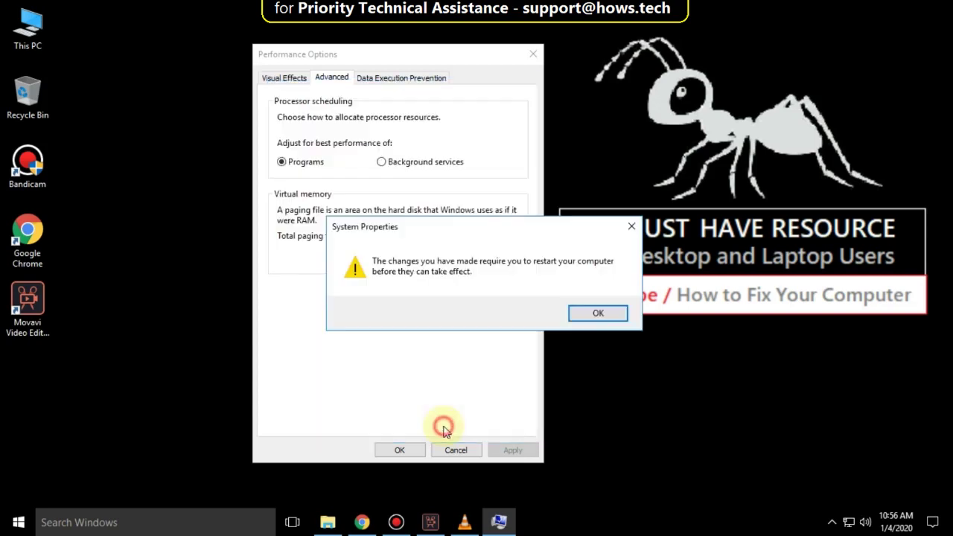
click(588, 315)
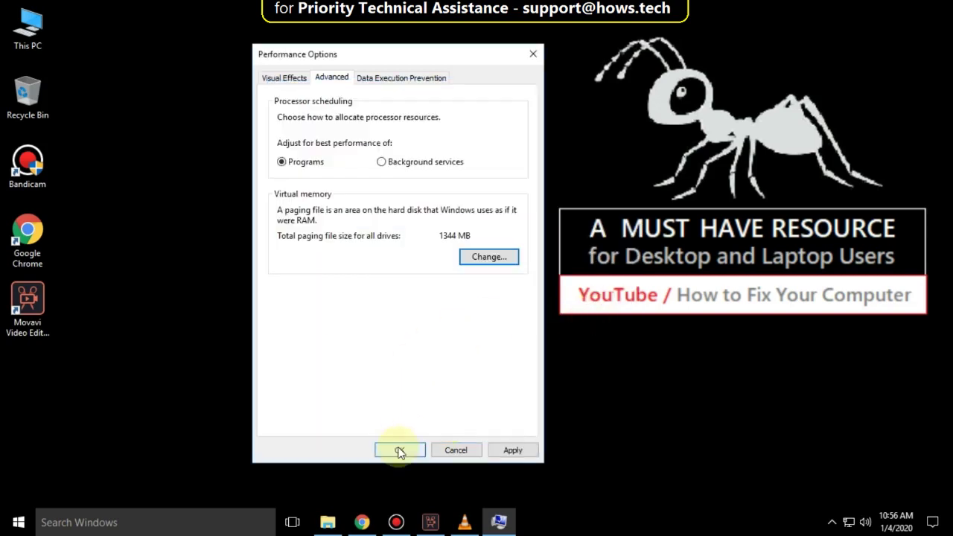
click(524, 450)
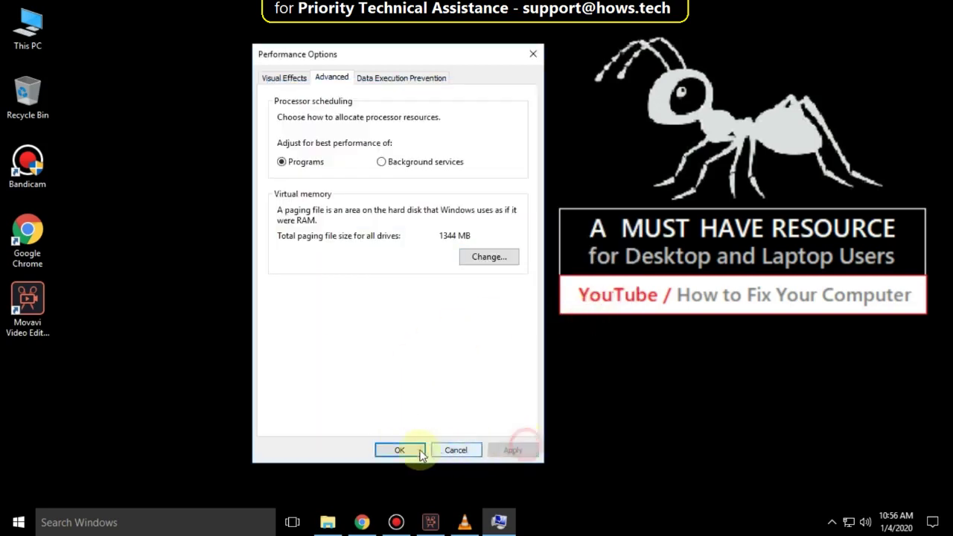
click(413, 452)
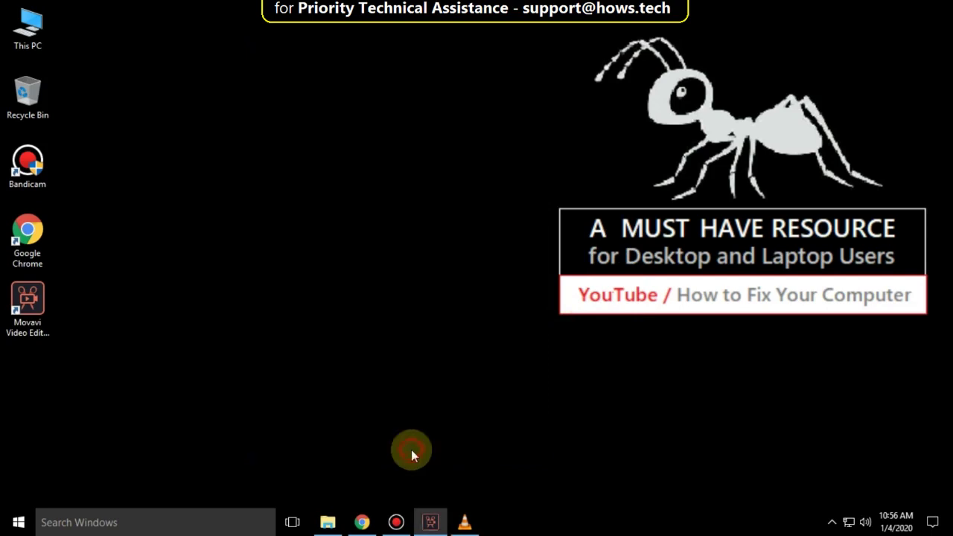
Step: Open Device Manager full-screen from This PC's Properties
right_click(23, 35)
click(78, 192)
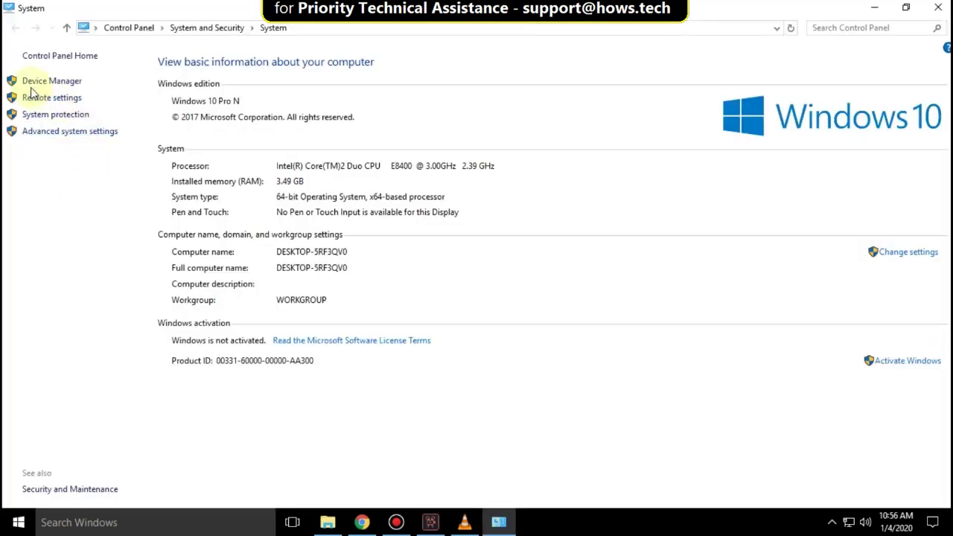
click(49, 82)
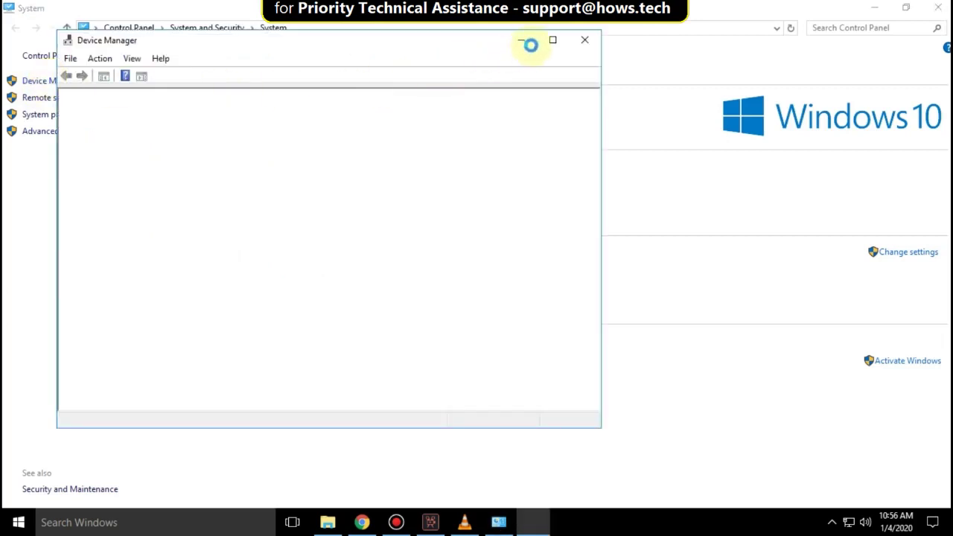
click(553, 42)
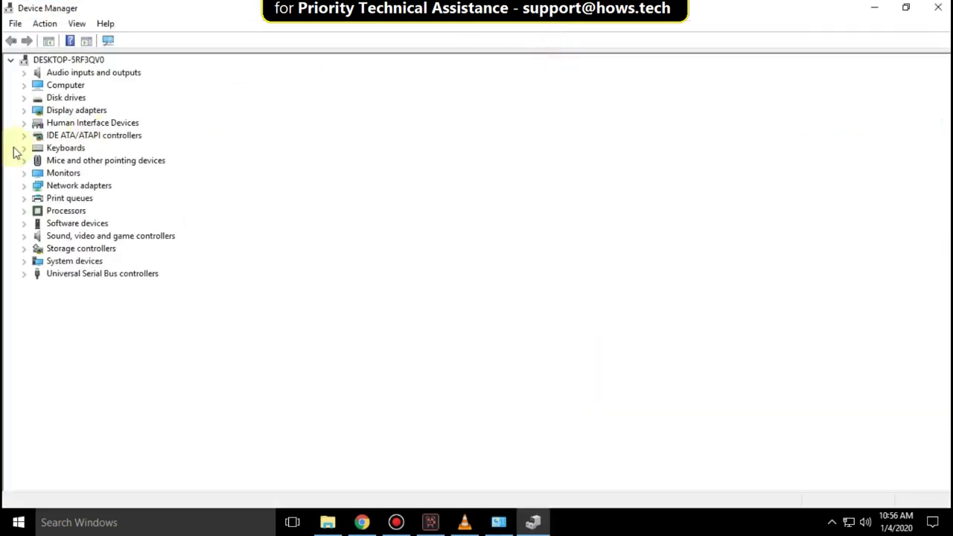
Step: Expand Display adapters and bring up actions for the Intel(R) 82945G Express Chipset Family adapter
double_click(40, 114)
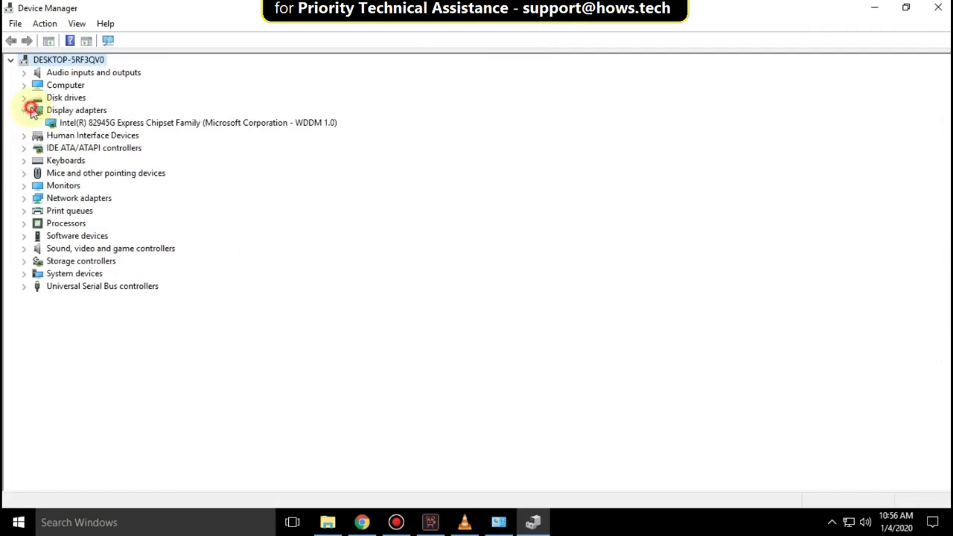
click(86, 125)
right_click(108, 122)
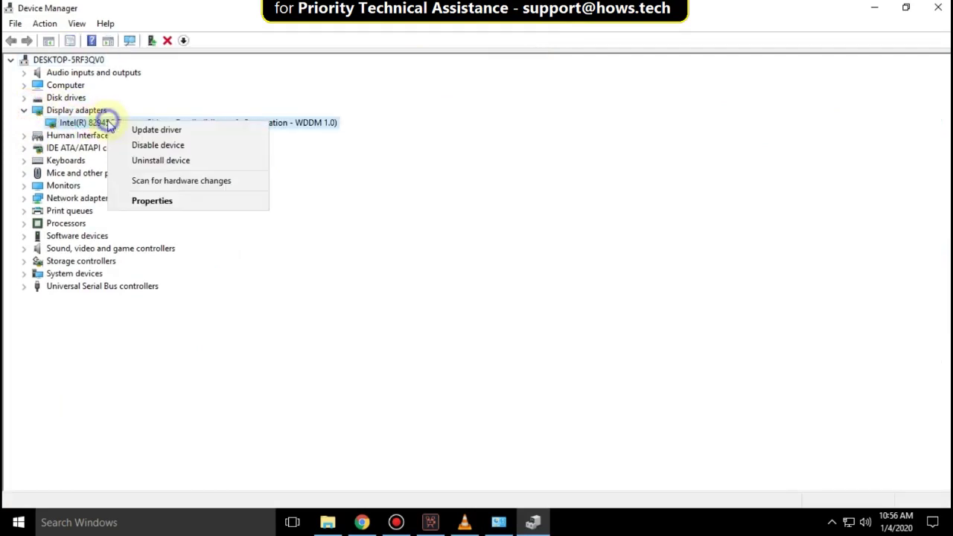
Step: Reinstall the Intel 82945G Express Chipset Family driver from the installed list, then close Device Manager and System
click(154, 131)
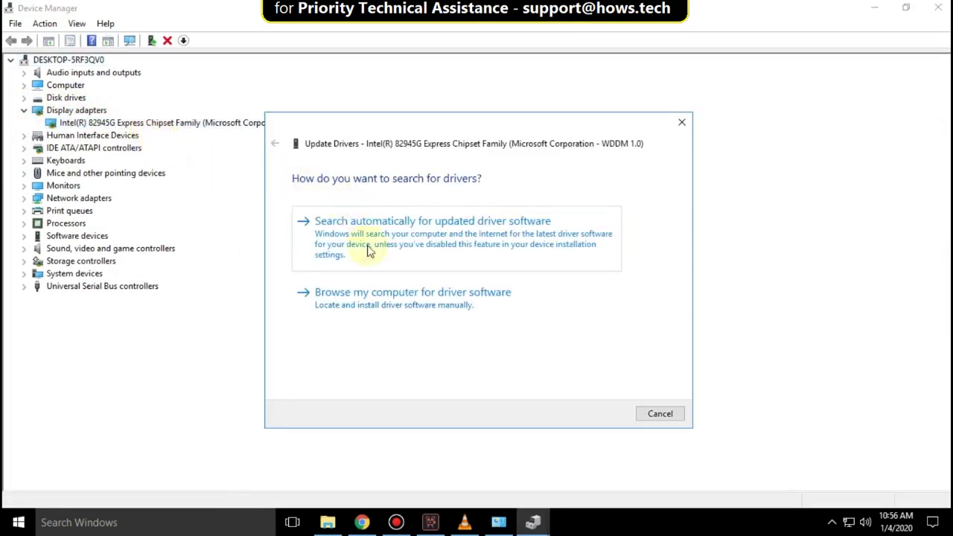
click(383, 301)
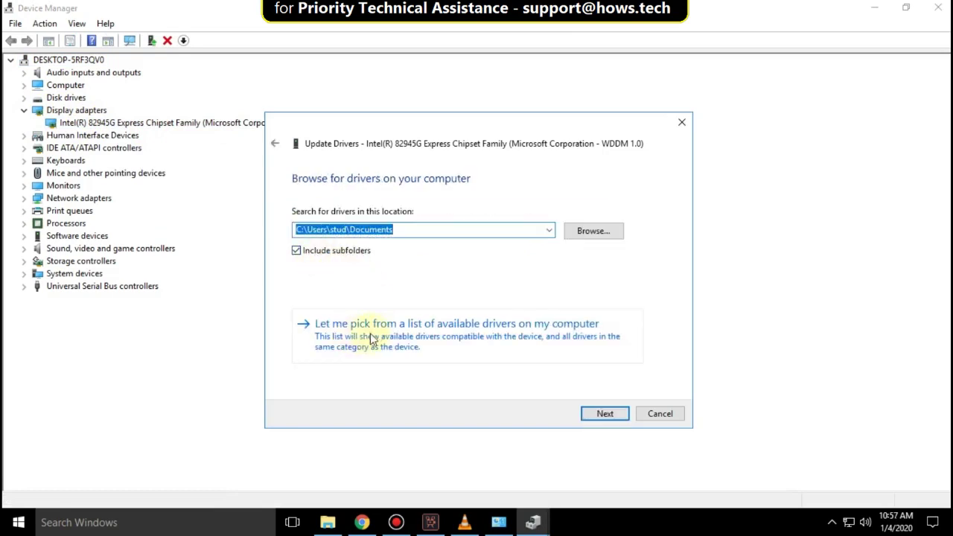
click(370, 333)
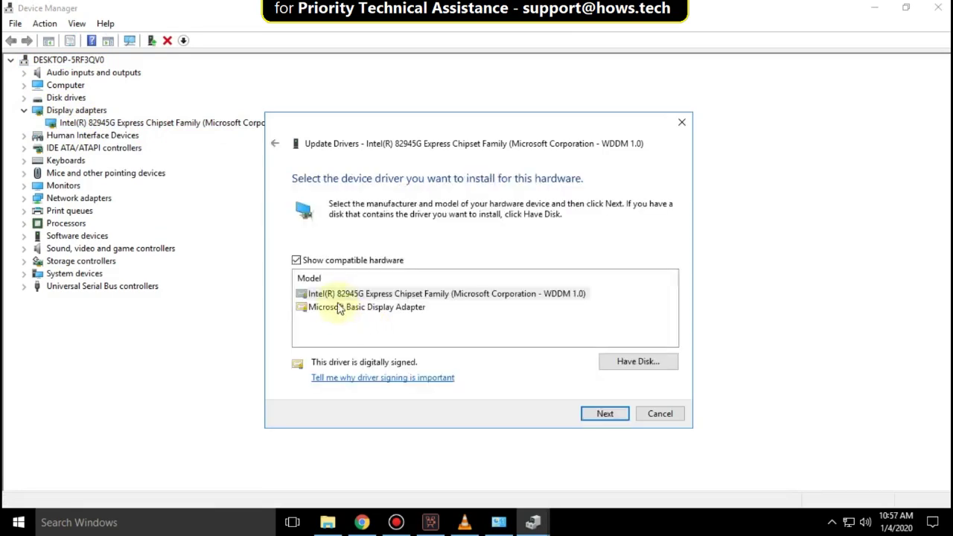
click(337, 296)
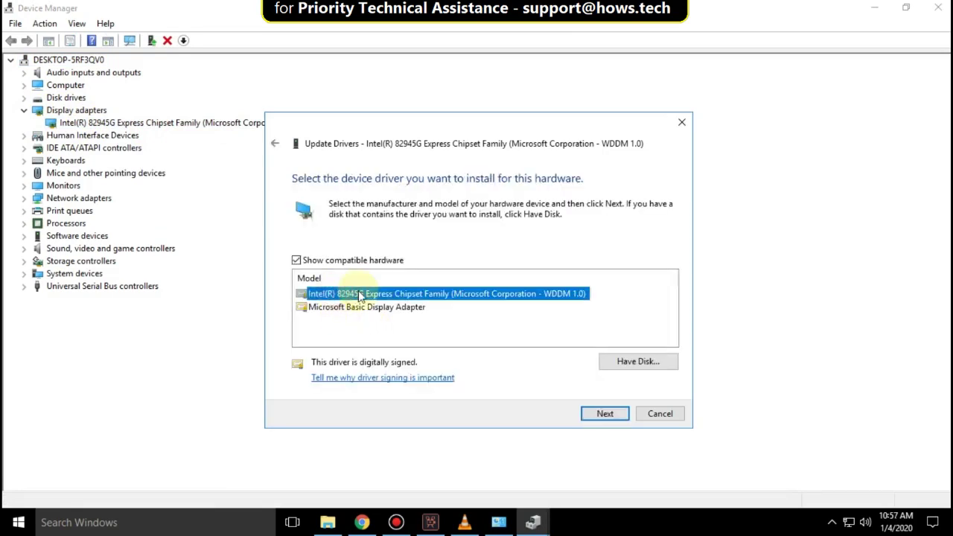
click(598, 415)
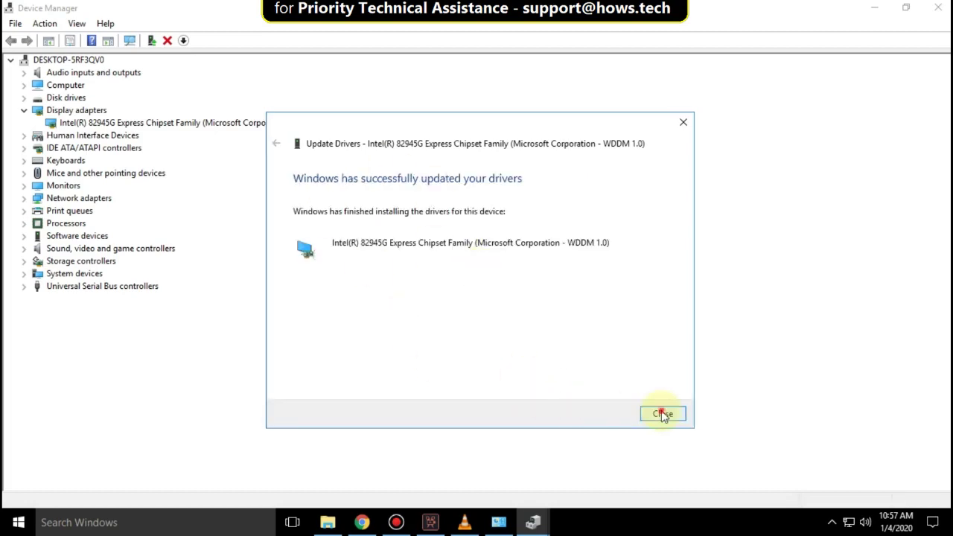
click(663, 414)
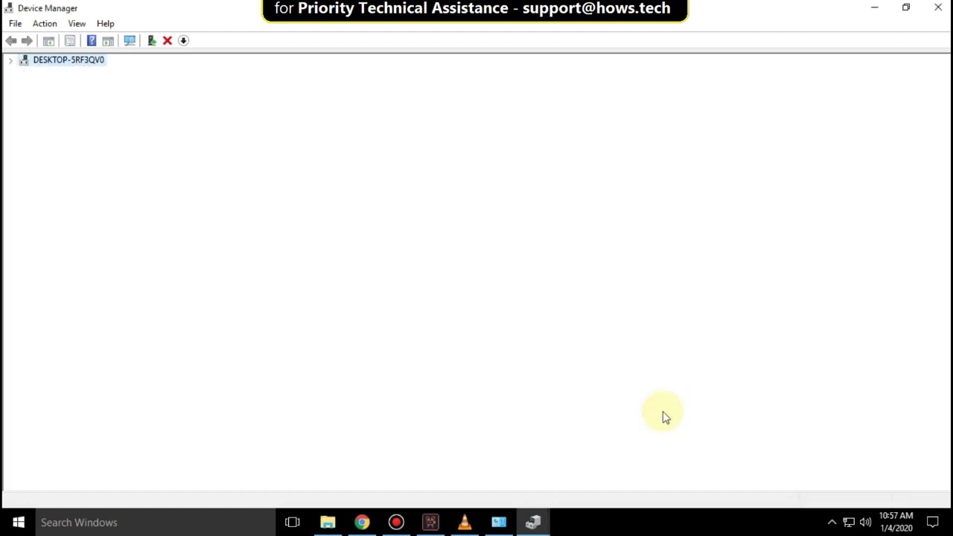
click(940, 8)
click(940, 7)
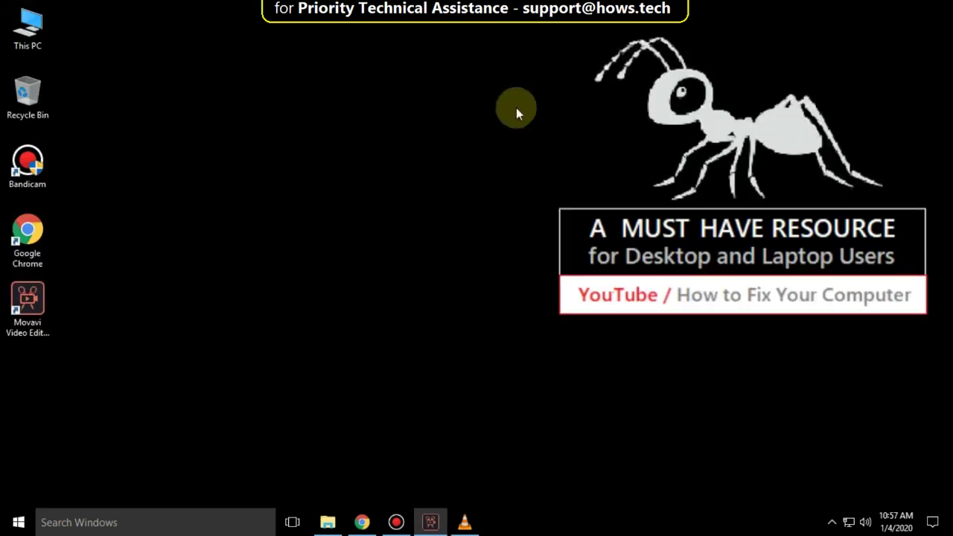
Step: Search 'windows fea' and open Turn Windows features on or off
click(81, 519)
text(w)
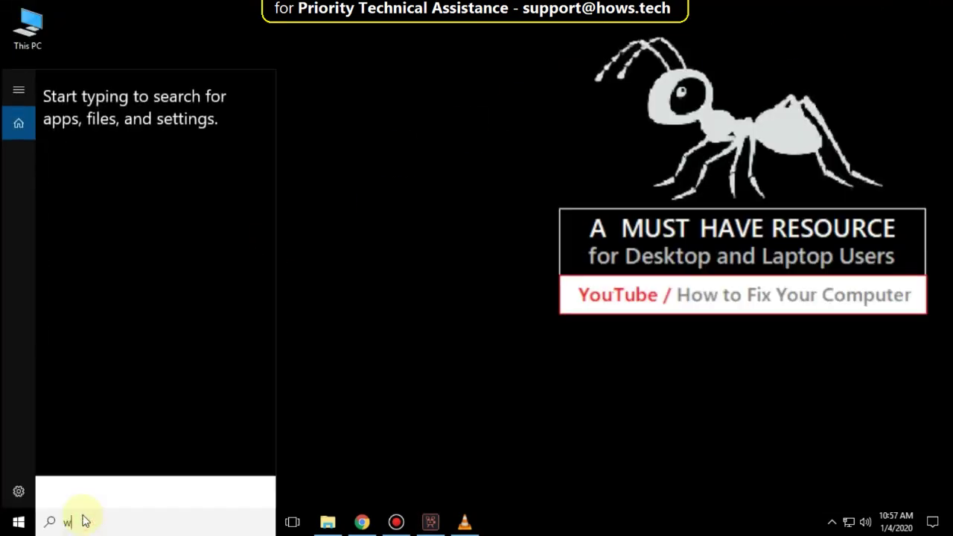
text(indows feature)
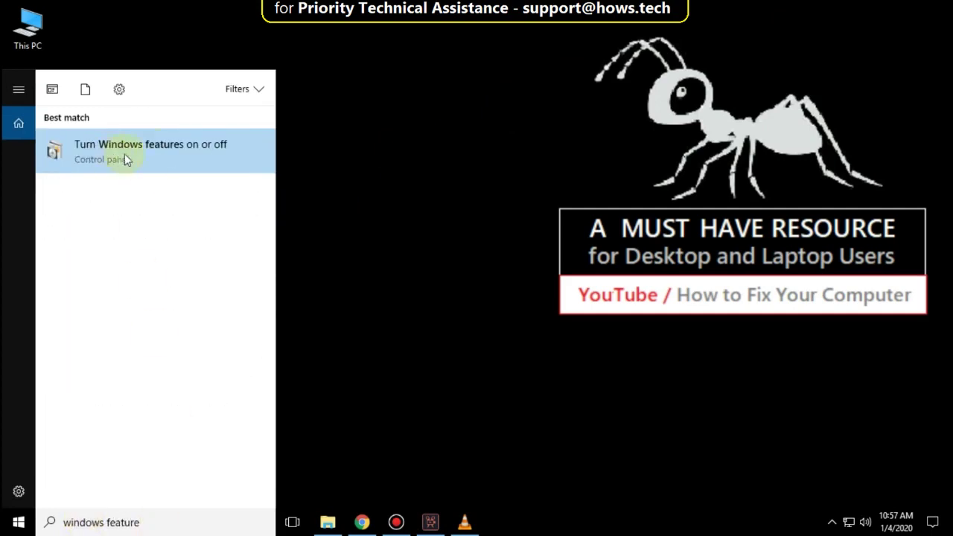
click(124, 153)
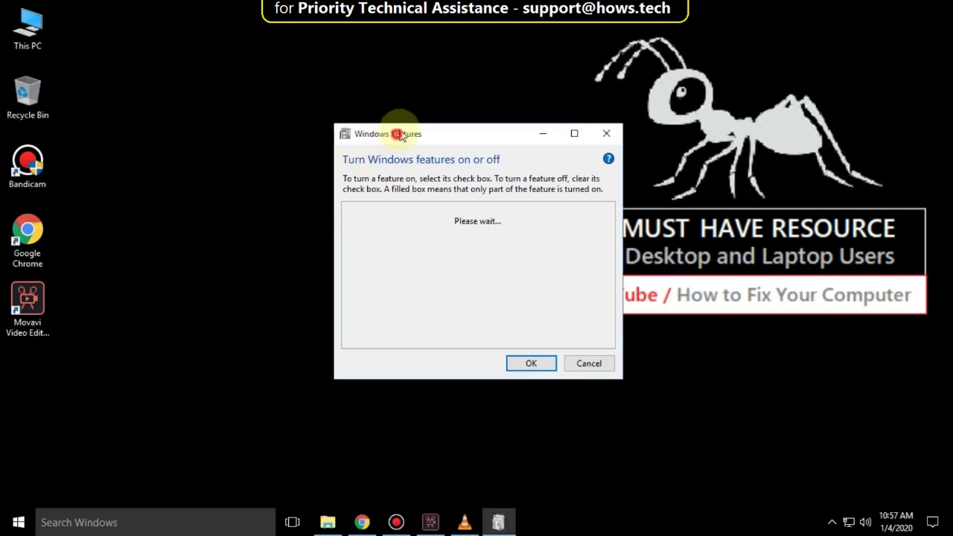
Step: Leave Windows Subsystem for Linux (Beta) unchecked in the Windows Features list and confirm with OK
drag(390, 130, 403, 49)
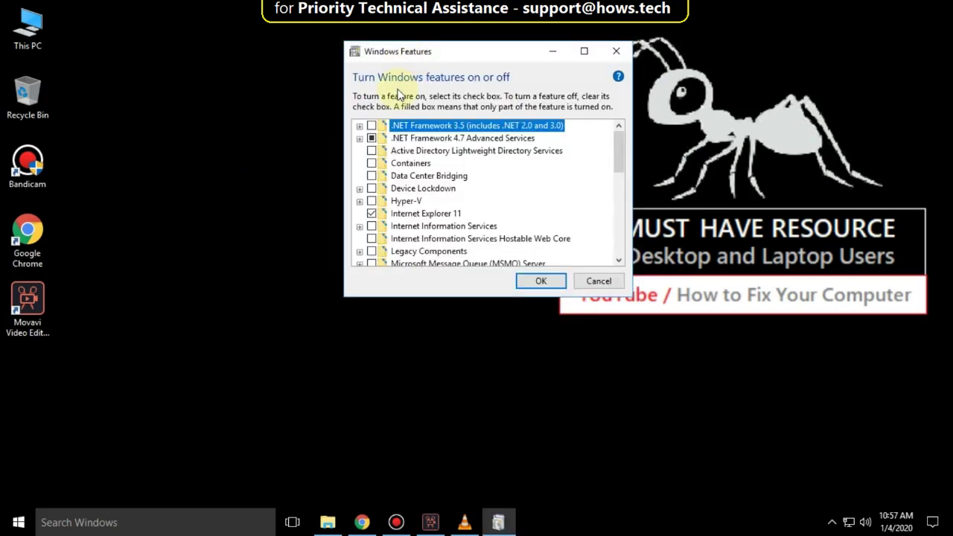
scroll(423, 176, down, 4)
scroll(423, 176, down, 4)
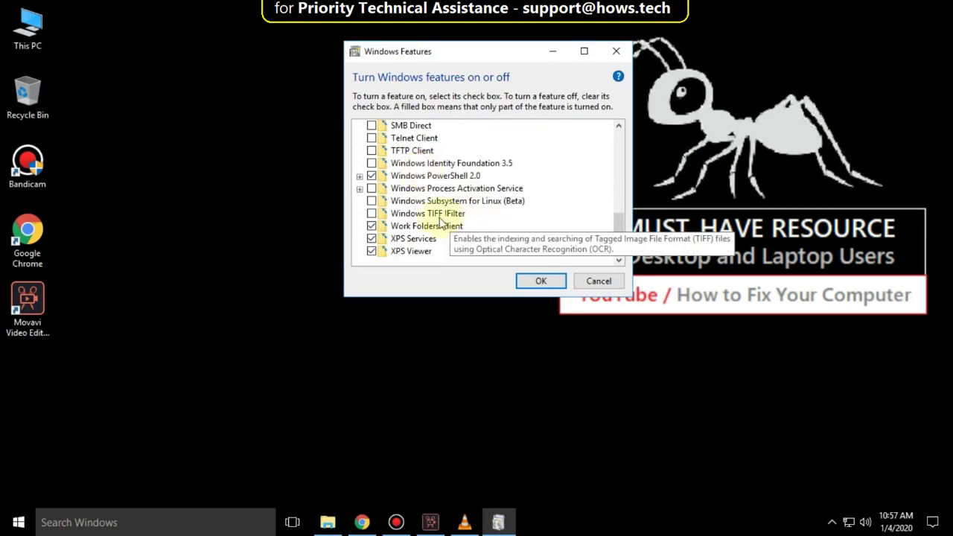
click(372, 201)
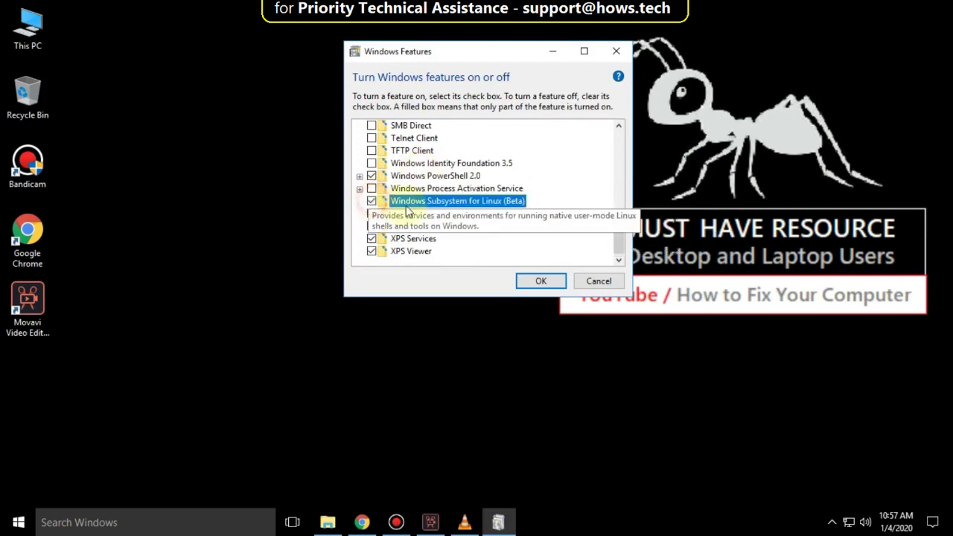
click(372, 201)
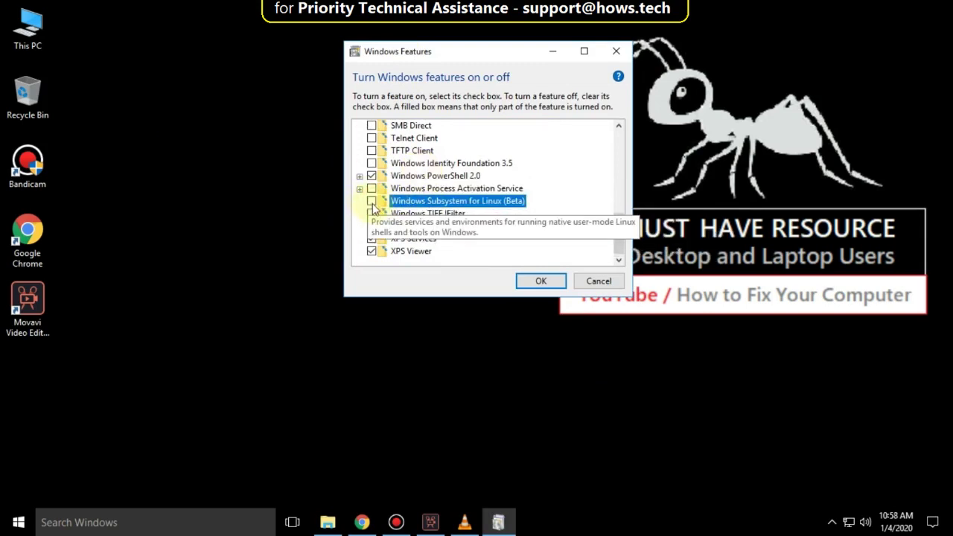
click(540, 280)
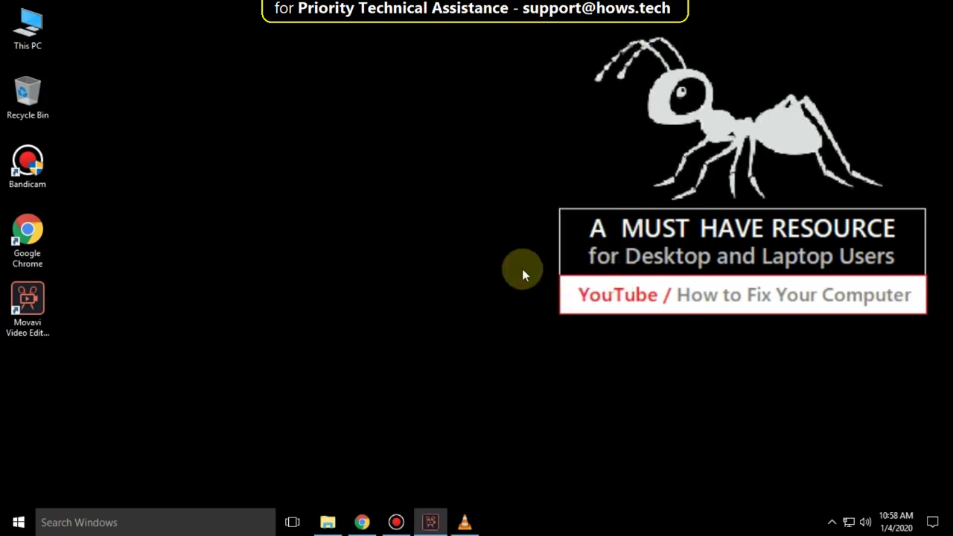